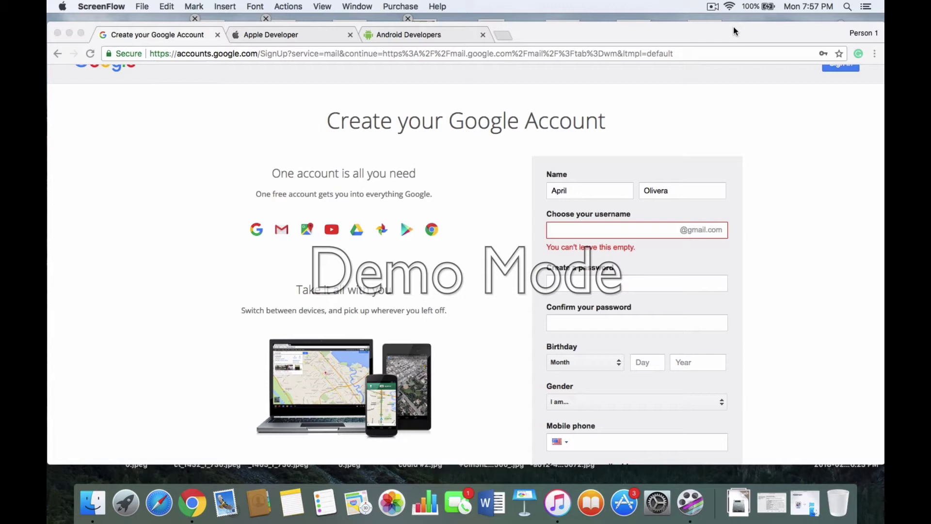
Step: Return to the Google account sign-up form and dismiss the username suggestions
key("super+Tab")
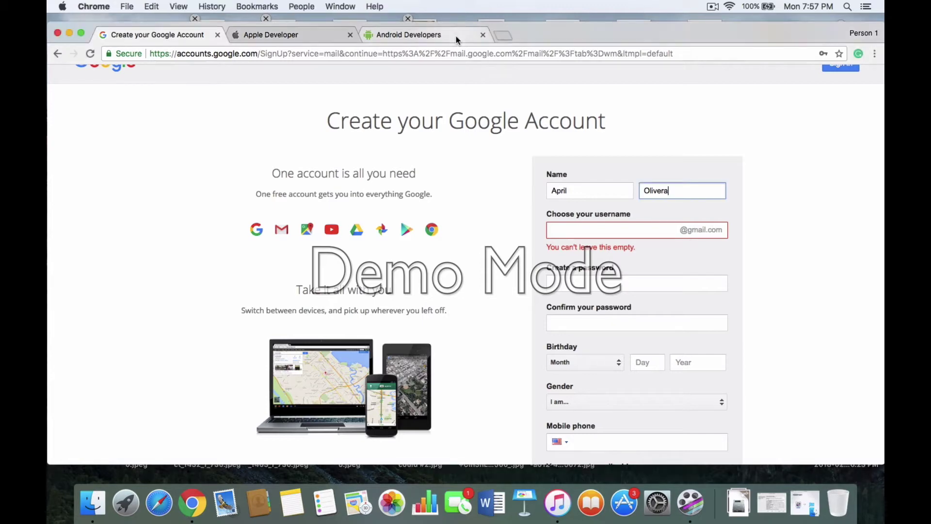
left_click(455, 36)
left_click(304, 33)
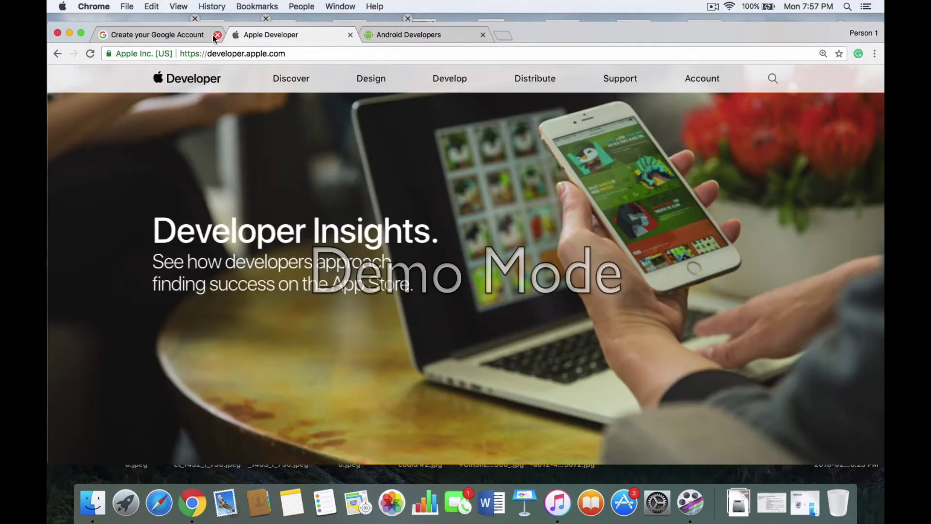
left_click(193, 36)
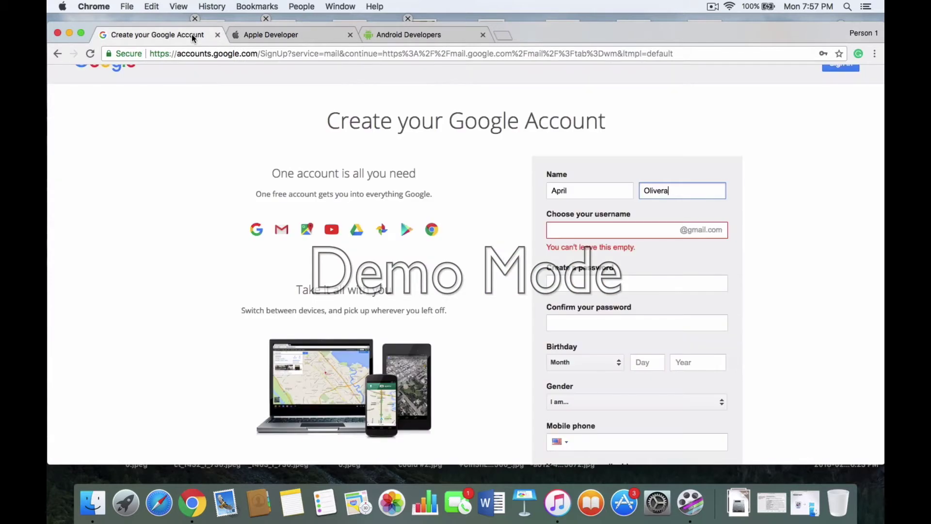
left_click(578, 234)
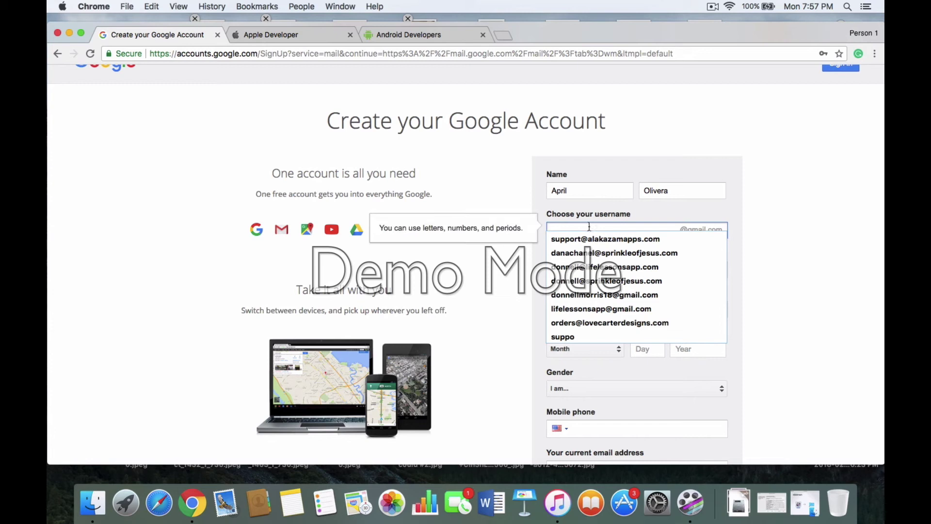
left_click(542, 231)
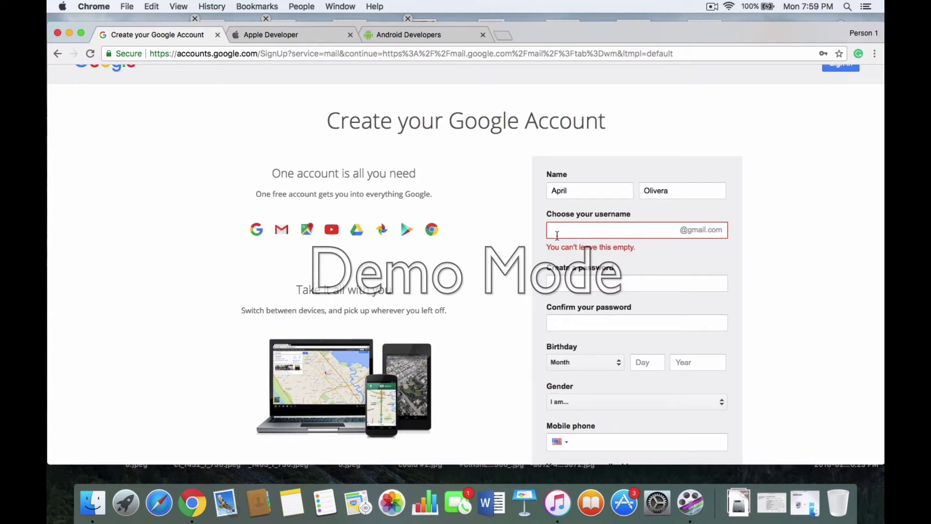
Step: Enter the chosen Gmail username in Choose your username
left_click(557, 236)
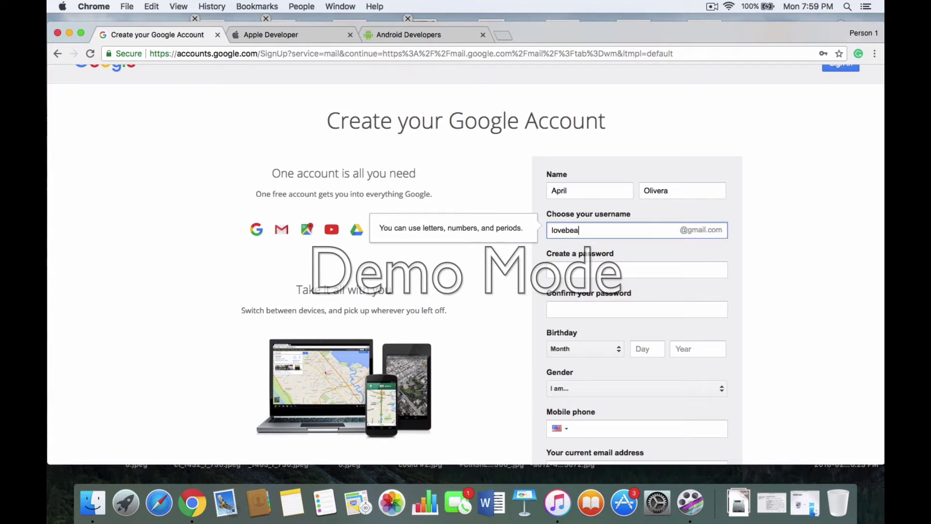
Step: Type the account password in Create a password and begin the confirmation field
left_click(596, 272)
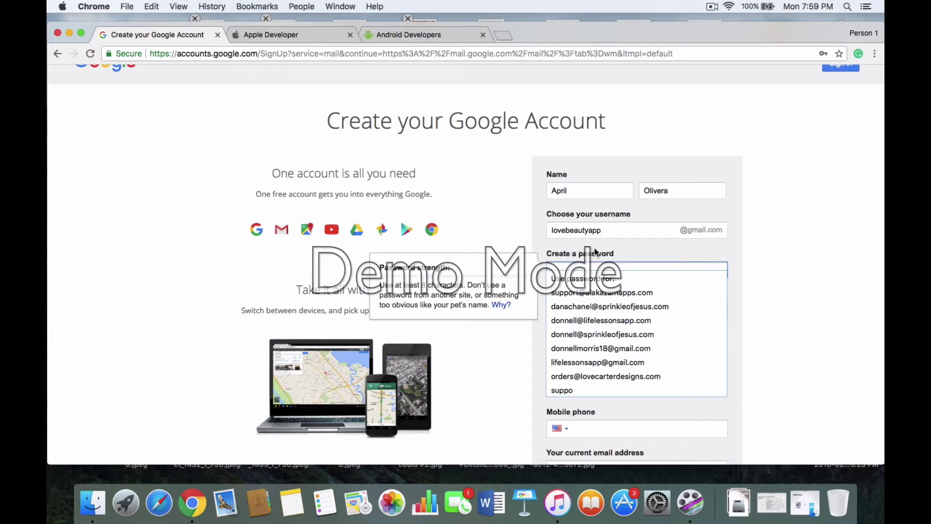
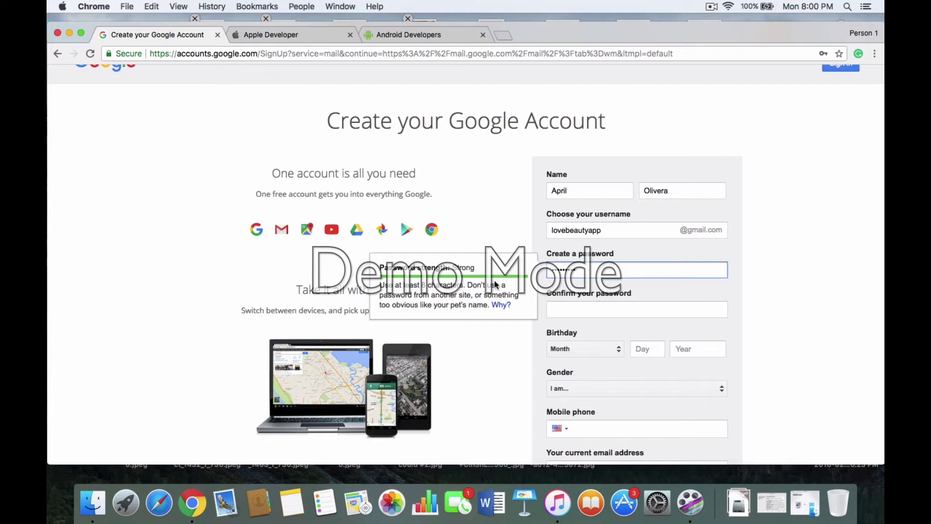
left_click(561, 307)
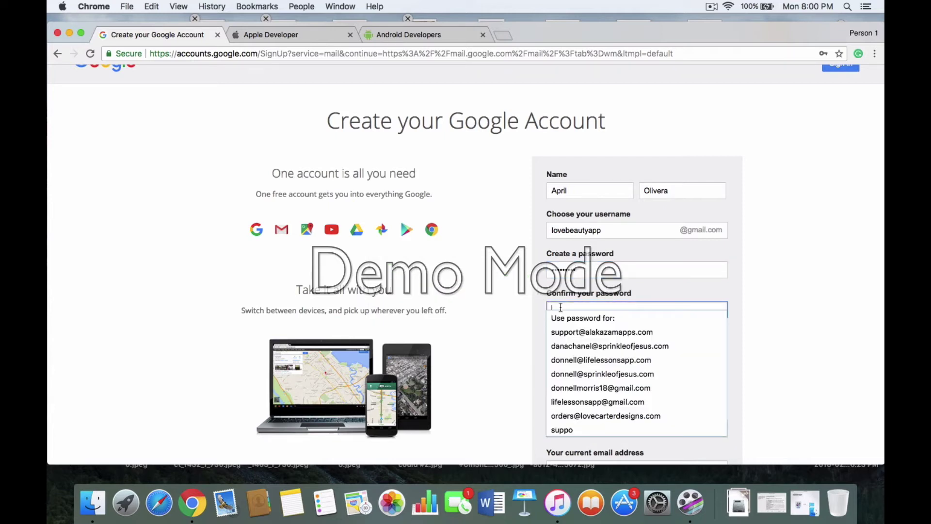
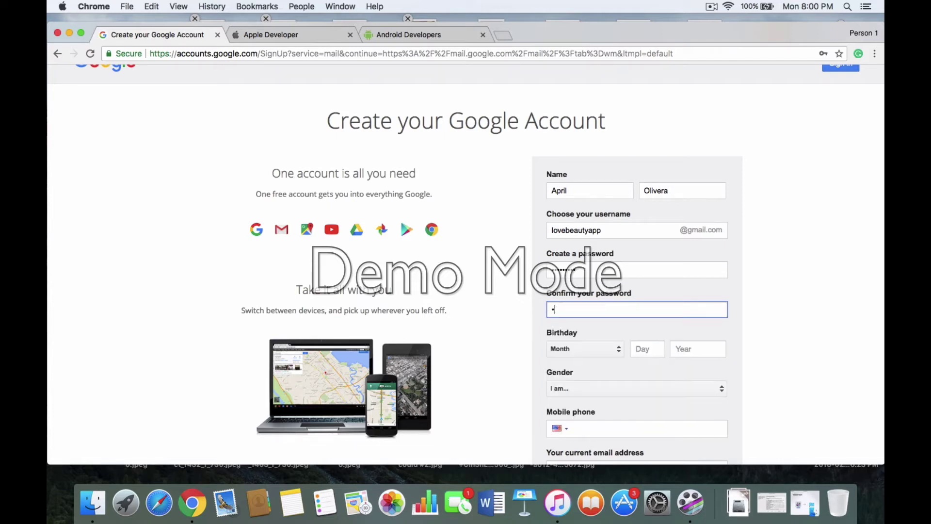
left_click(592, 351)
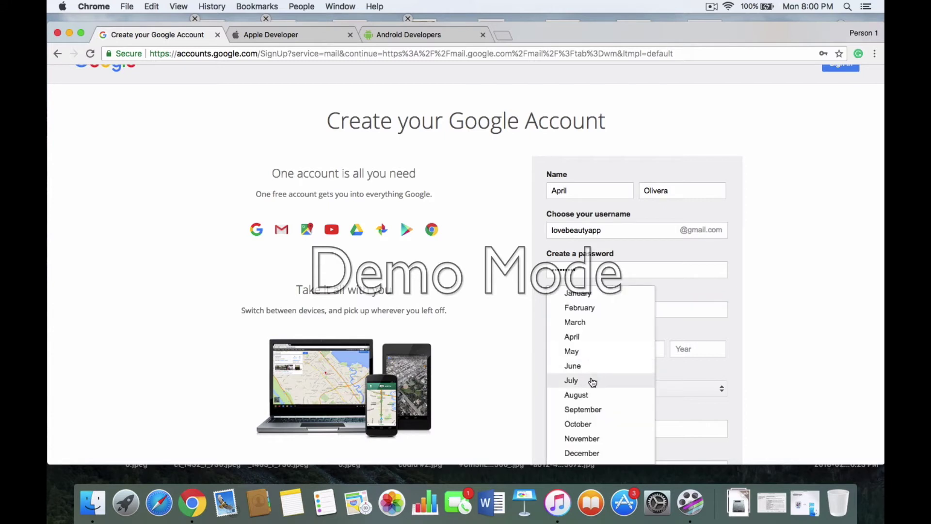
left_click(601, 423)
left_click(645, 349)
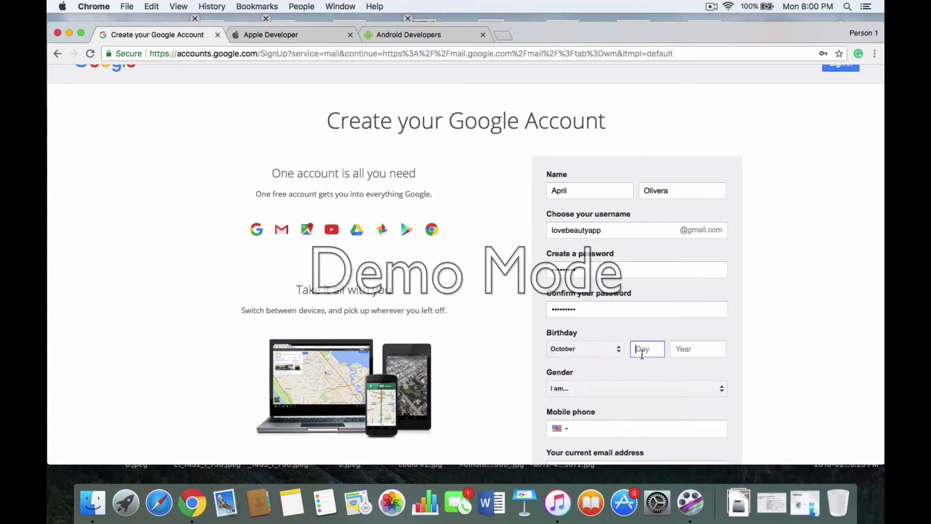
type("24")
left_click(690, 350)
type("1992")
Step: Choose Female as gender and enter the mobile phone number
left_click(622, 390)
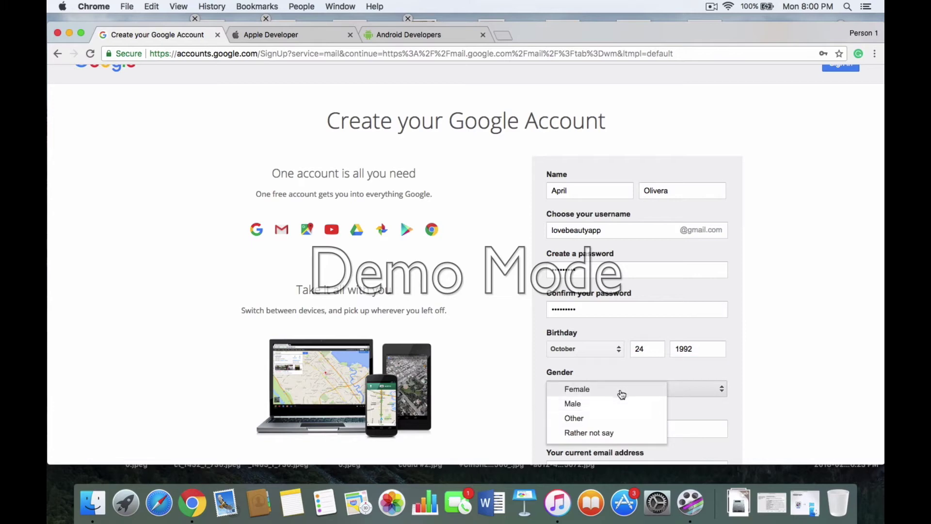
left_click(622, 390)
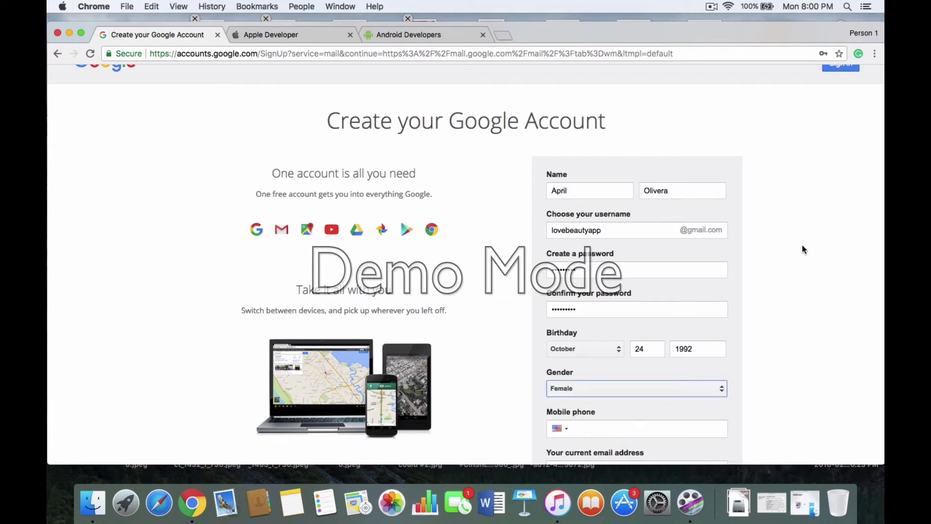
scroll(793, 253, "down", 5)
left_click(671, 251)
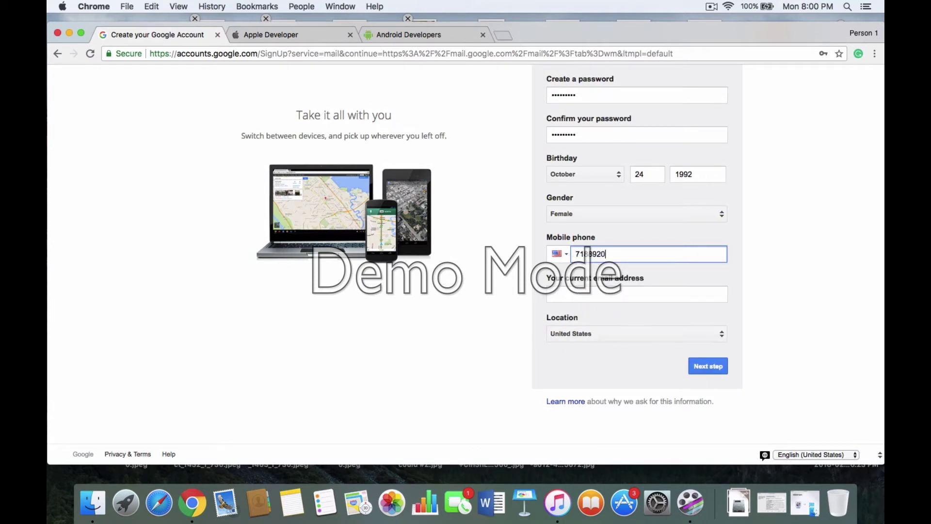
left_click(680, 300)
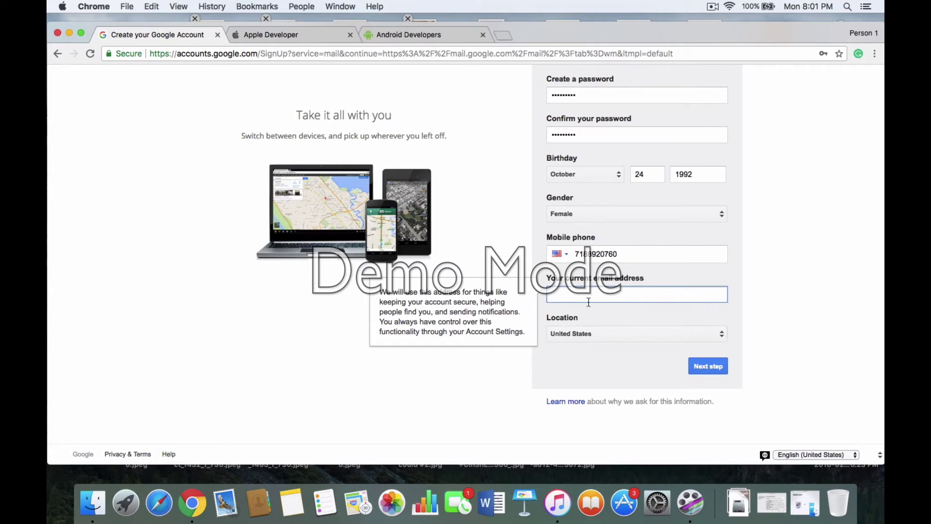
Step: Submit the form, agree to Privacy and Terms, and continue to Gmail
left_click(700, 371)
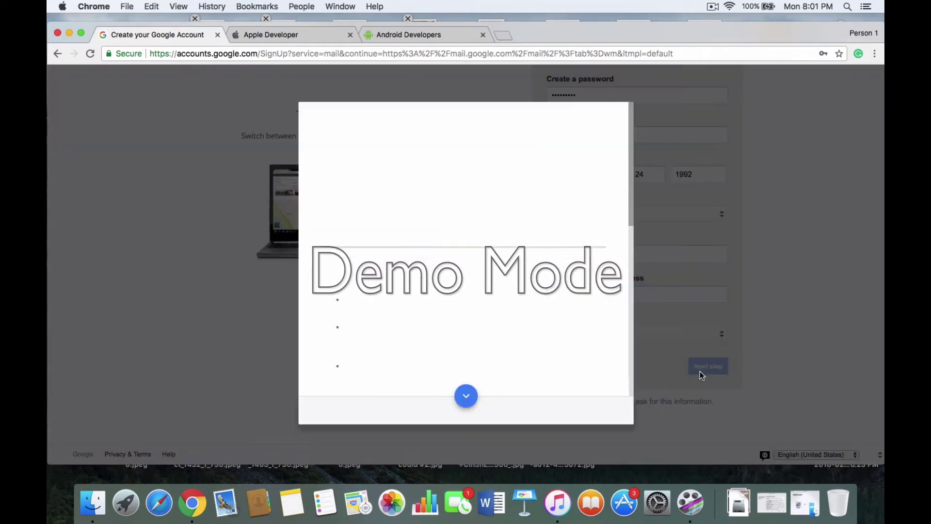
scroll(591, 292, "down", 10)
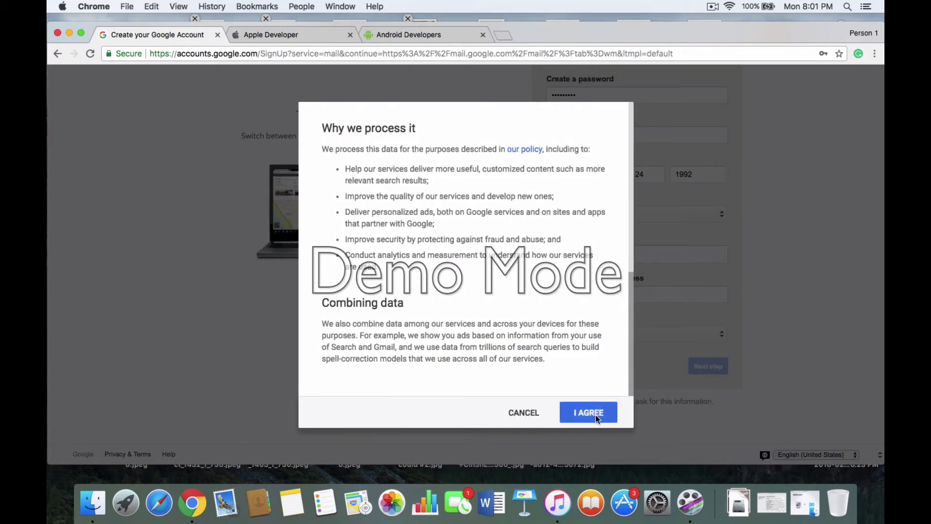
left_click(595, 415)
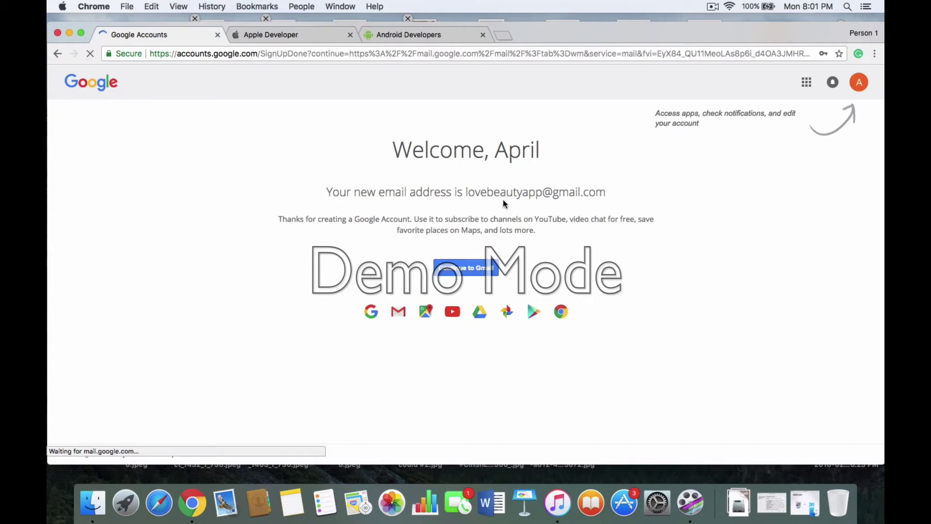
left_click(477, 272)
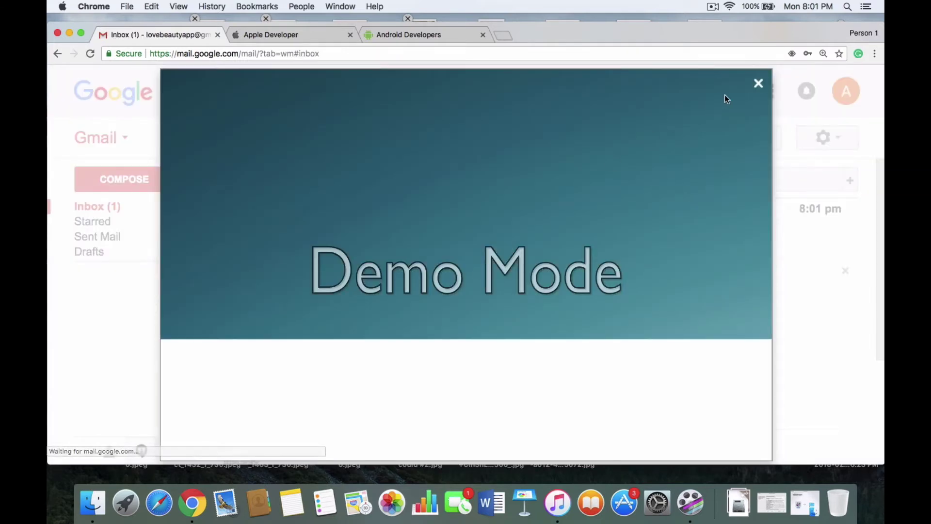
Step: Close the Gmail welcome popup and open Settings on the Forwarding and POP/IMAP tab
left_click(758, 86)
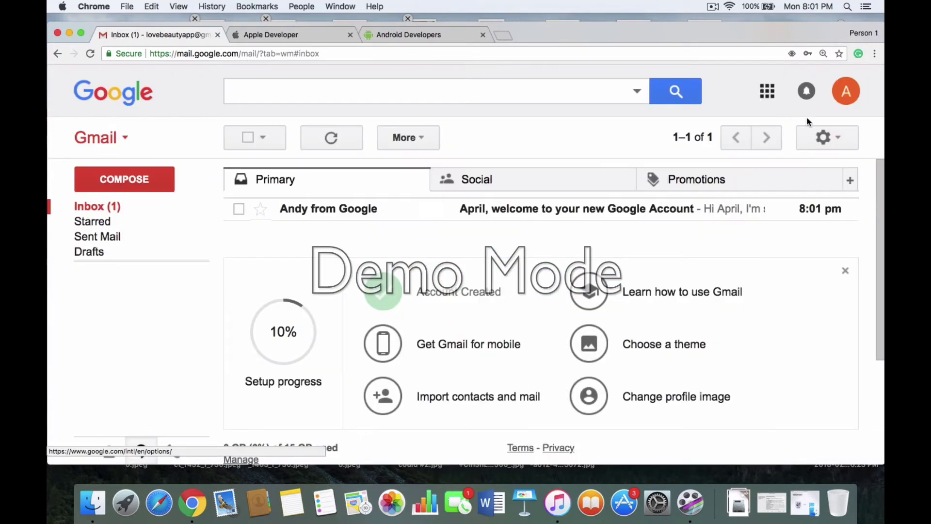
left_click(824, 137)
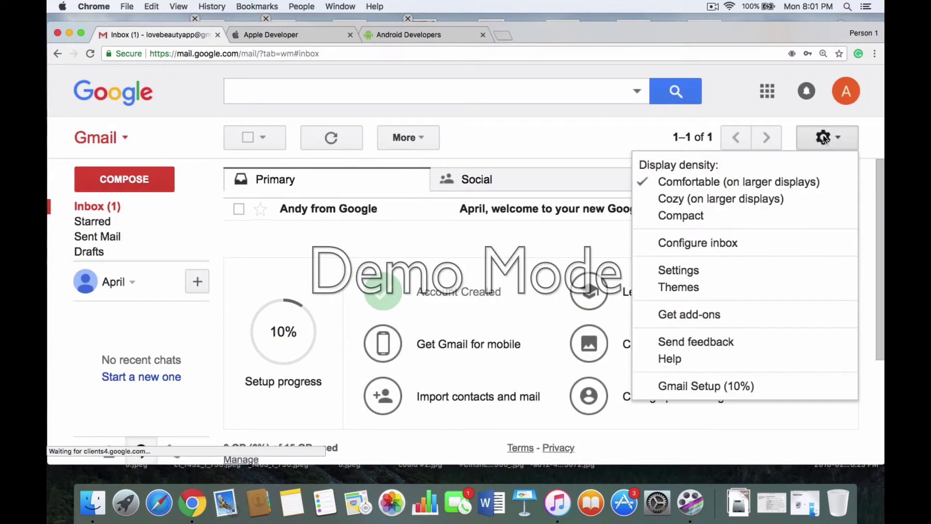
left_click(693, 271)
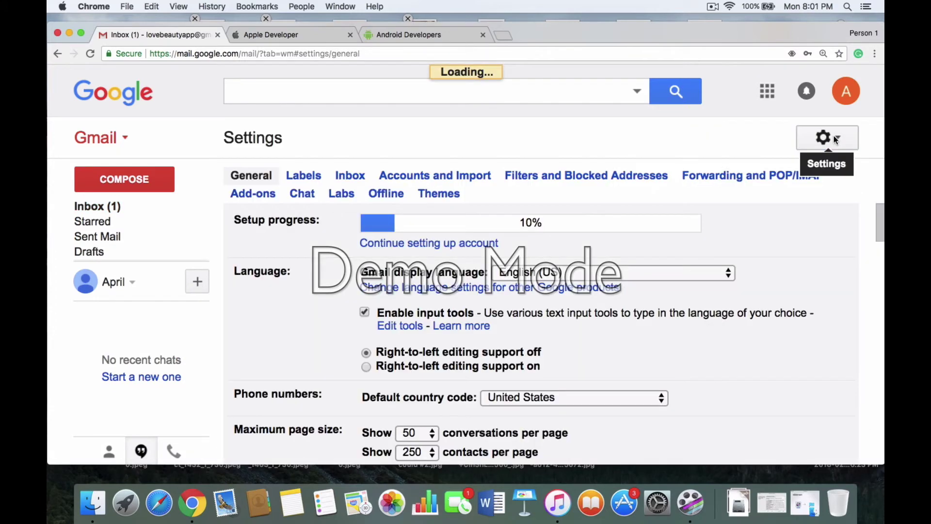
left_click(834, 139)
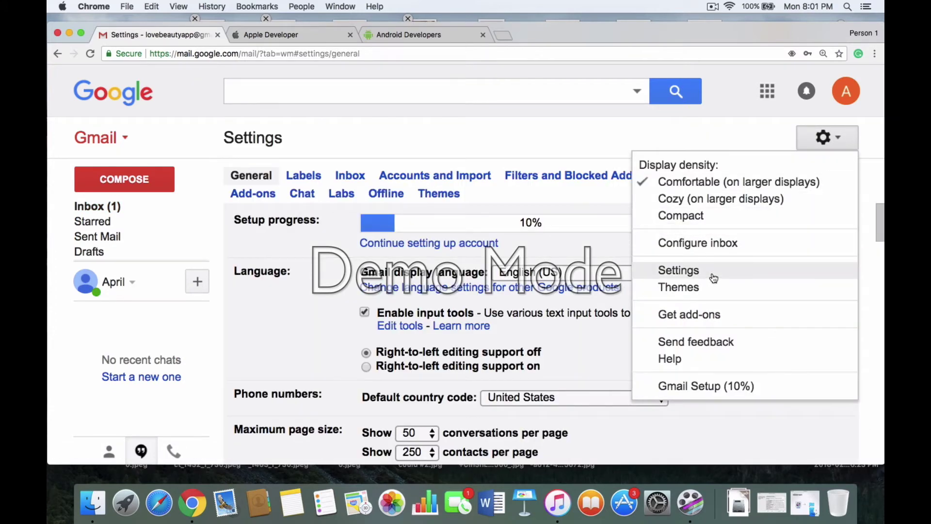
left_click(607, 202)
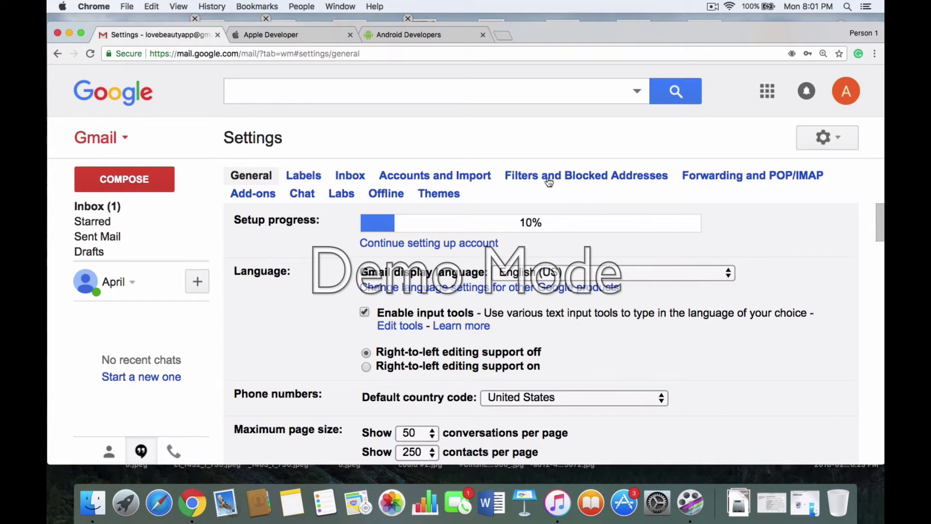
left_click(723, 181)
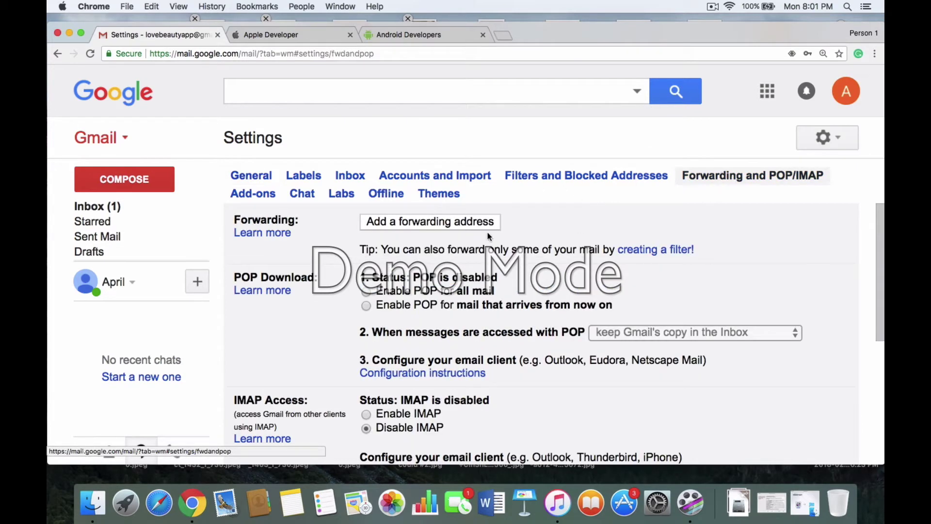
Step: Add the new forwarding email address, approve forwarding, and dismiss the code notice
left_click(450, 225)
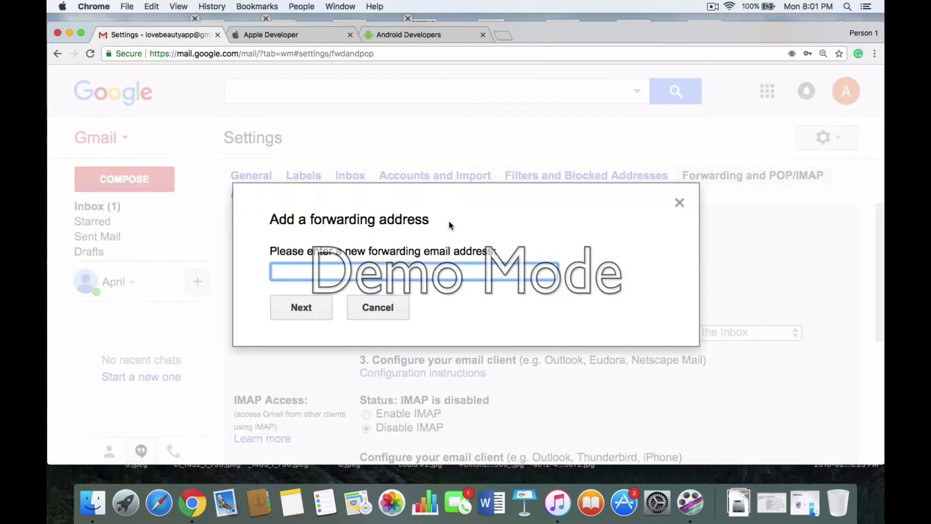
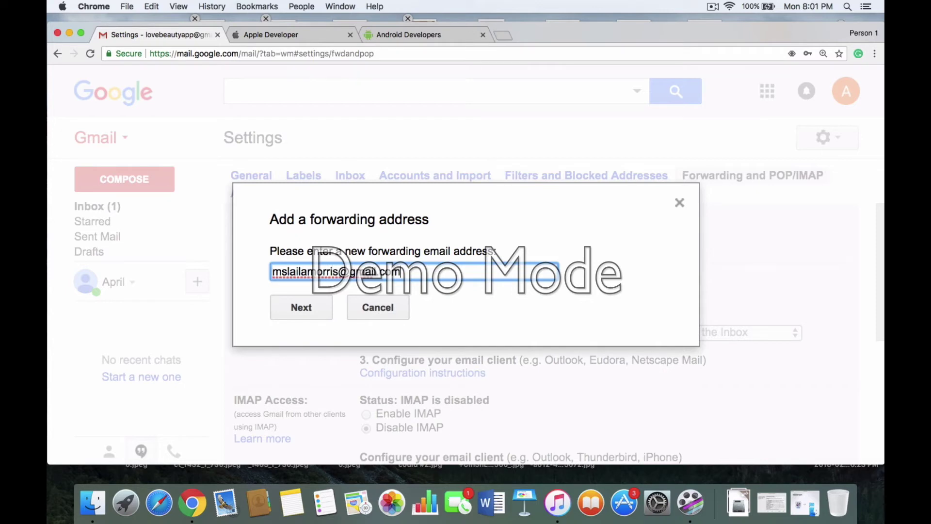
left_click(330, 312)
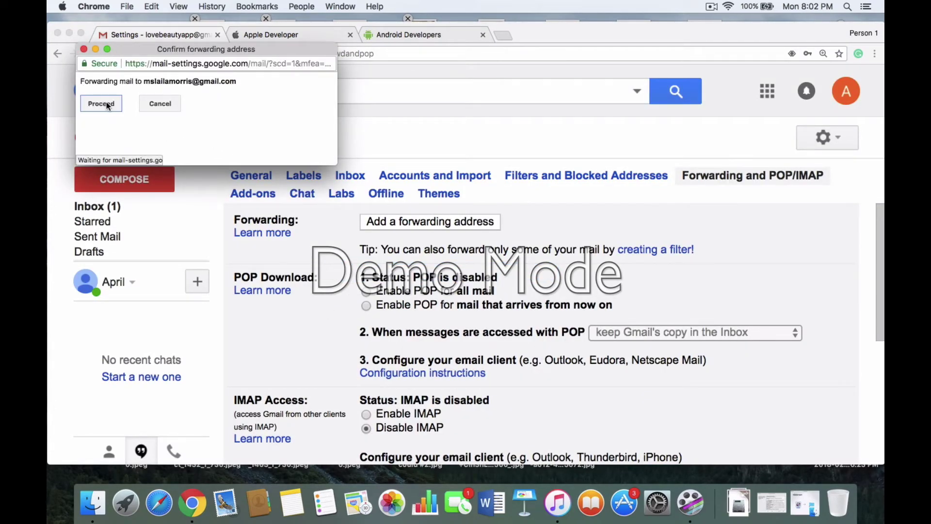
left_click(107, 106)
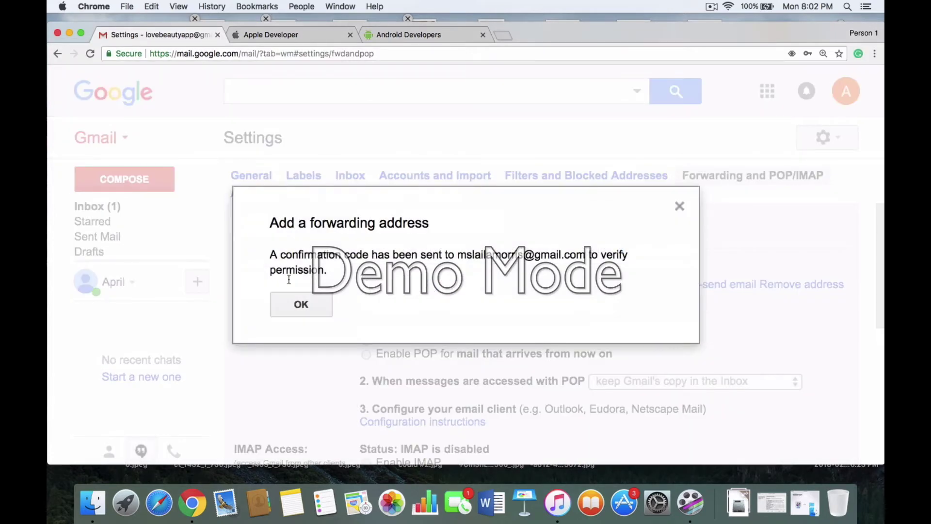
left_click(309, 314)
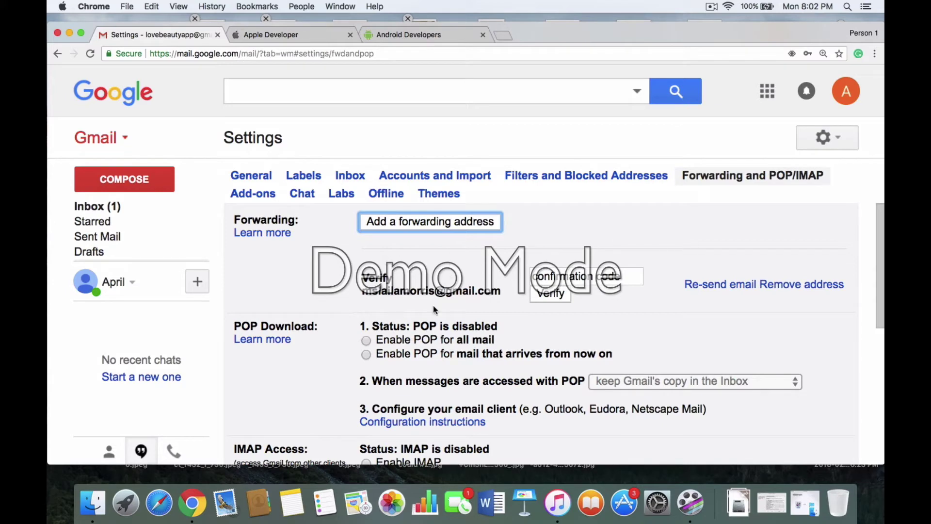
Step: Review the forwarding settings and switch to the Apple Developer site
scroll(408, 290, "down", 5)
scroll(446, 297, "up", 4)
scroll(446, 297, "up", 3)
left_click(276, 37)
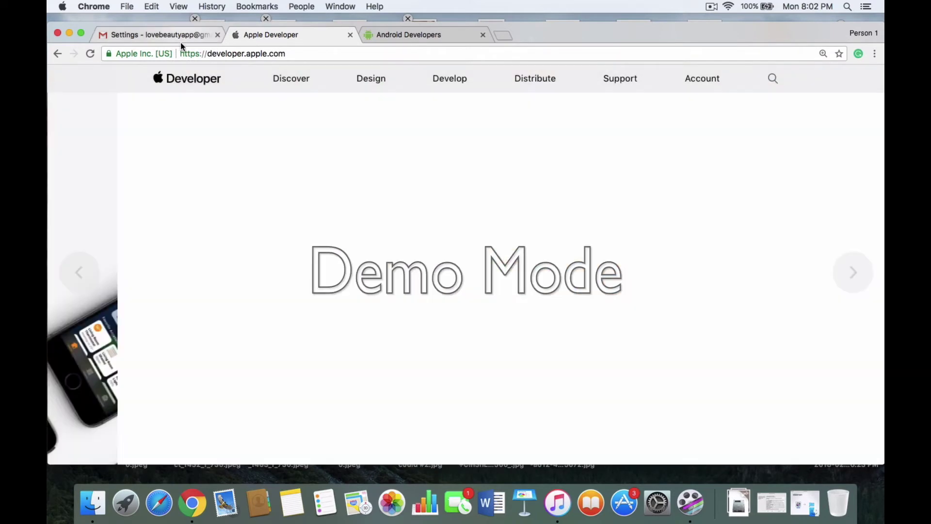
Step: From the Apple Developer Account sign-in, open the Create Apple ID form
left_click(172, 41)
left_click(97, 207)
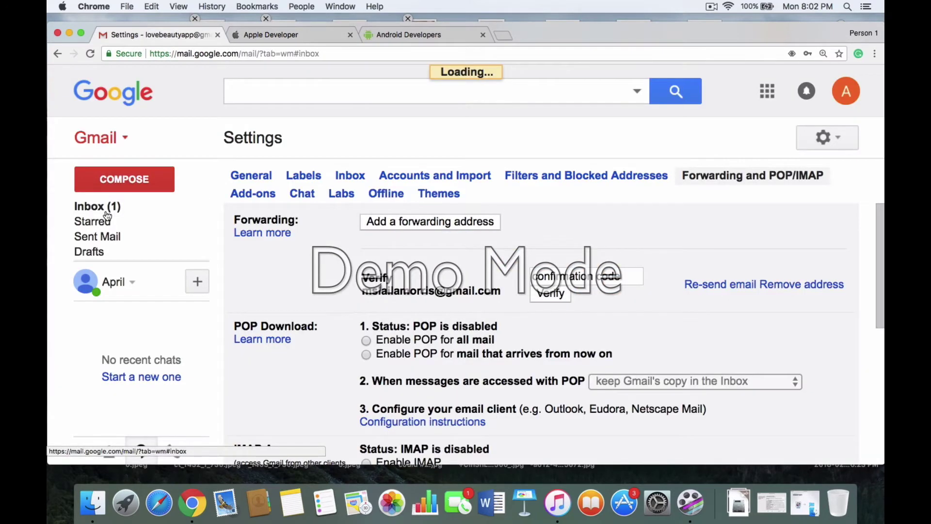
left_click(272, 34)
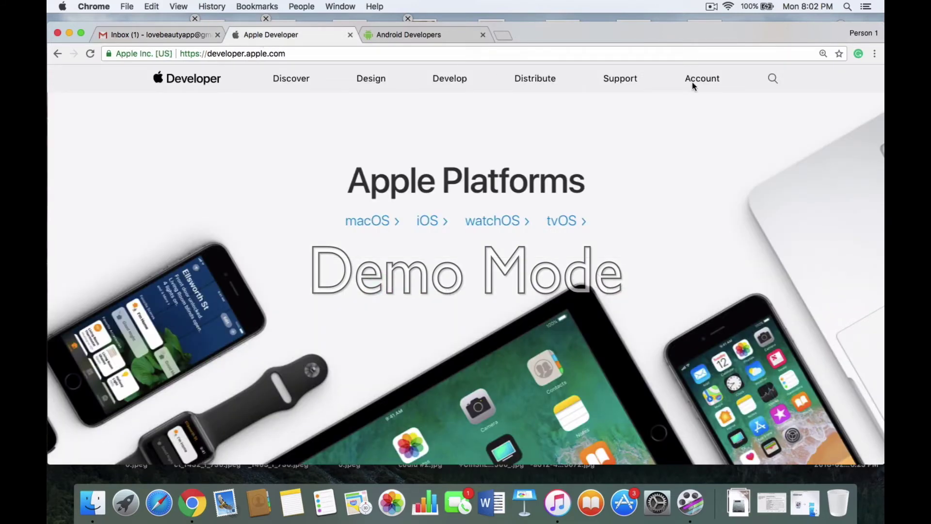
left_click(694, 82)
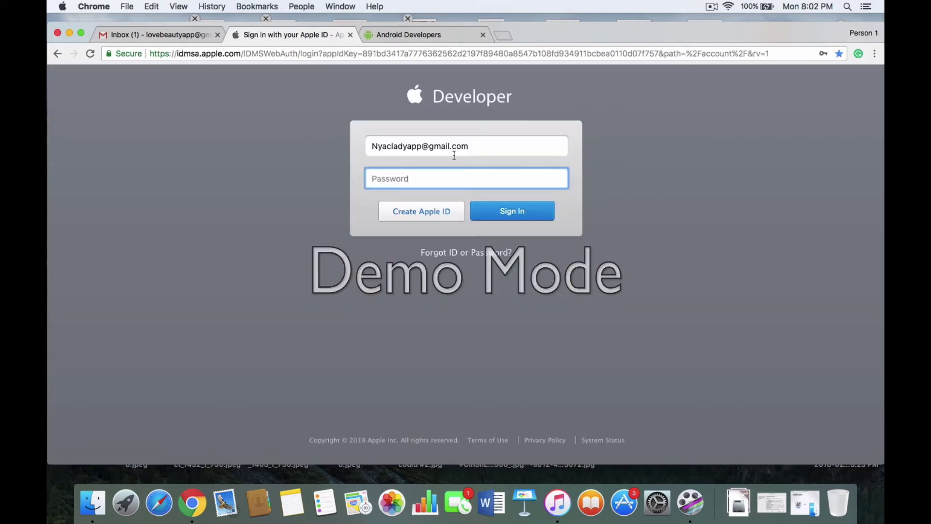
left_click(443, 219)
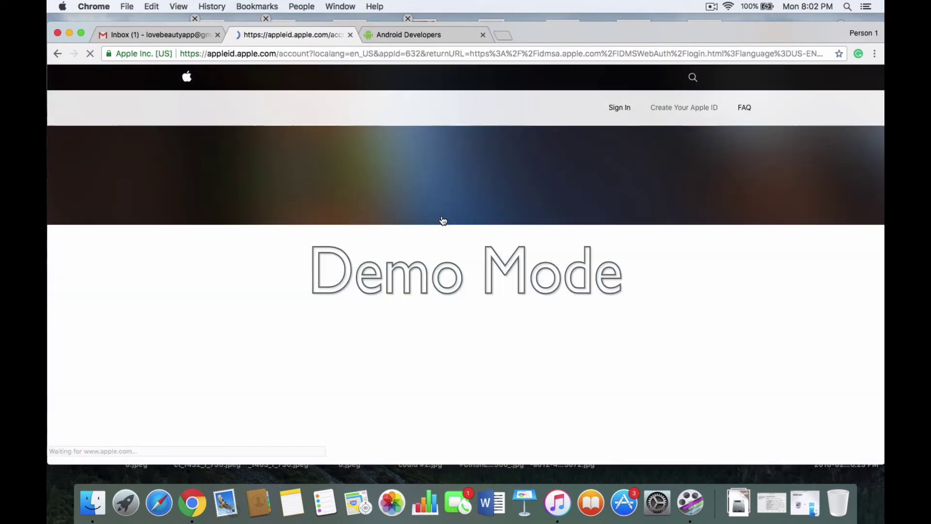
scroll(432, 214, "down", 5)
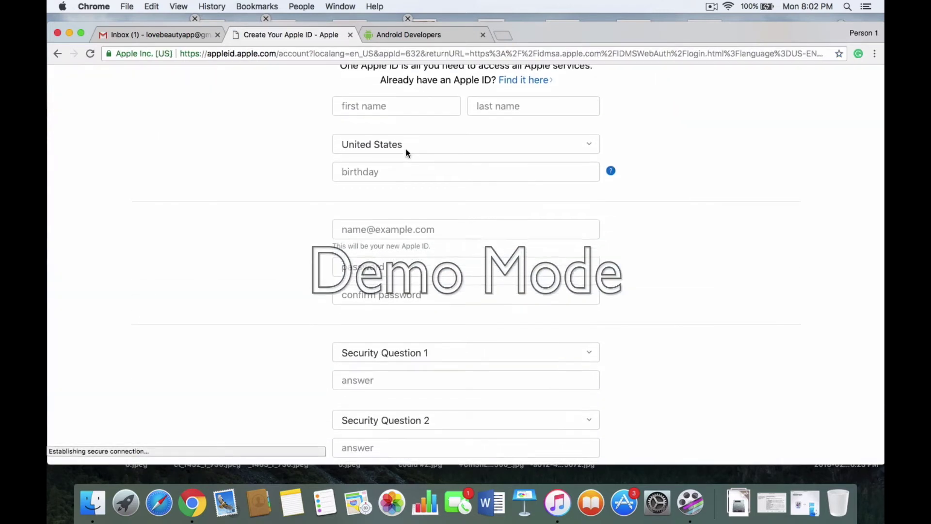
left_click(375, 98)
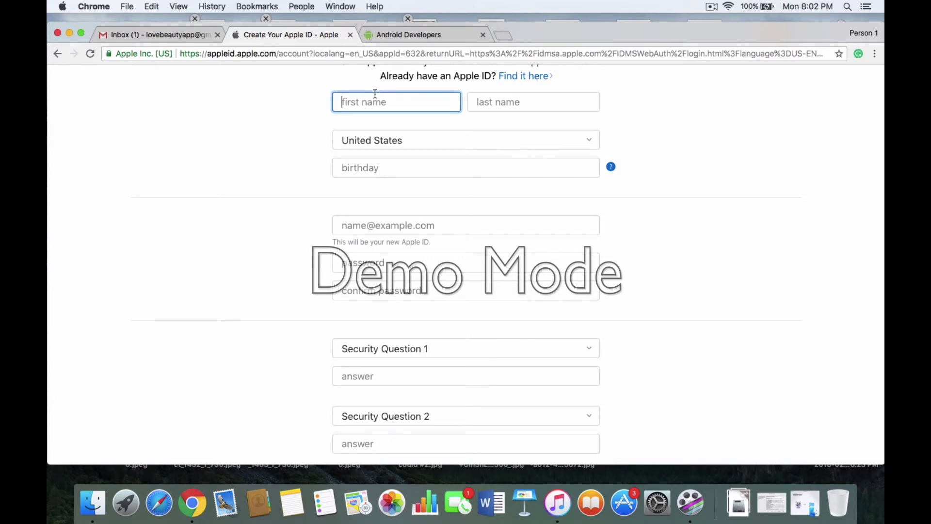
left_click(533, 102)
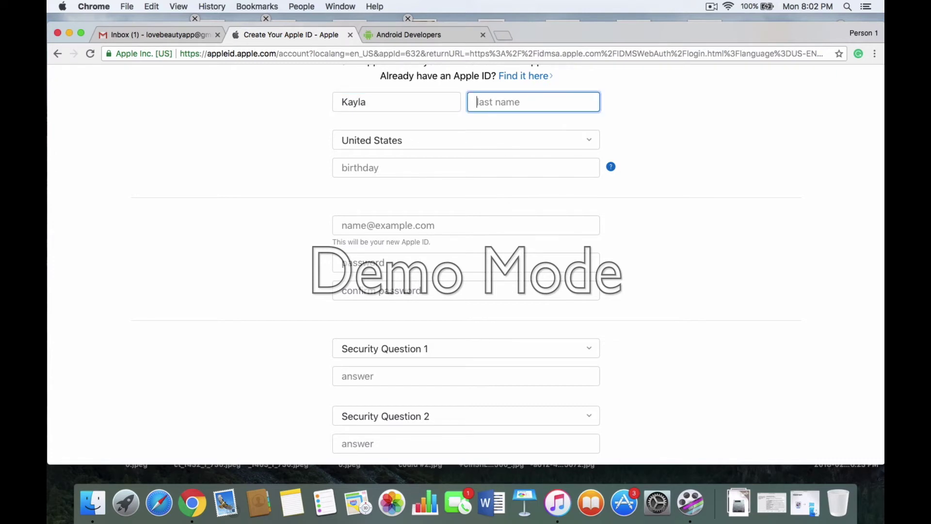
left_click(371, 177)
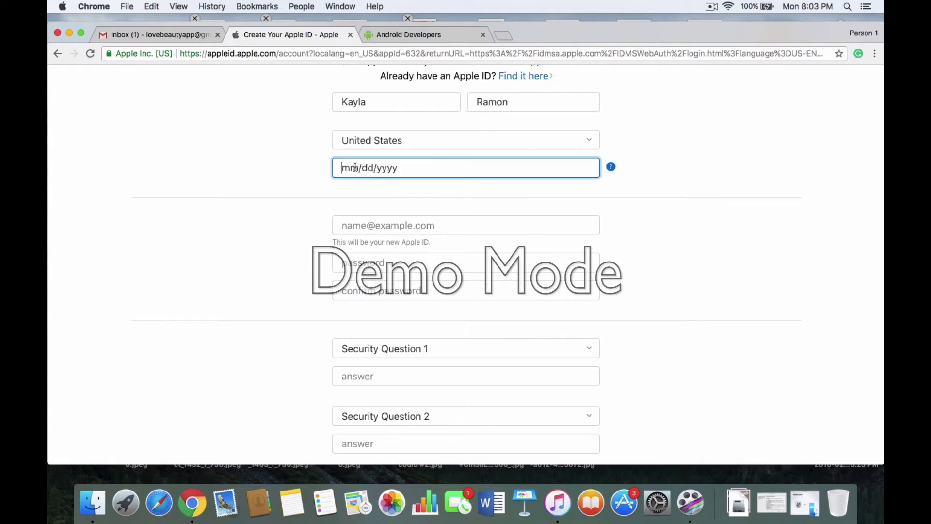
Step: Enter the new Gmail address as the Apple ID email
left_click(373, 231)
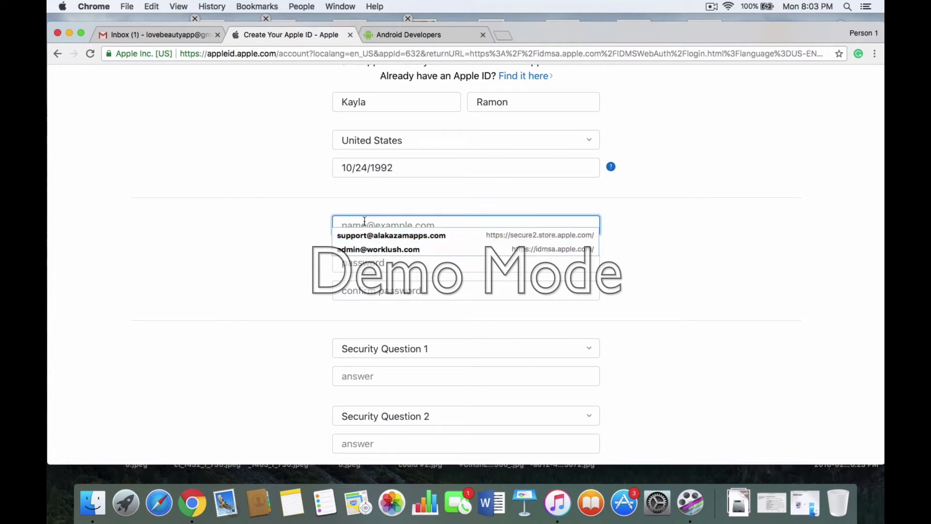
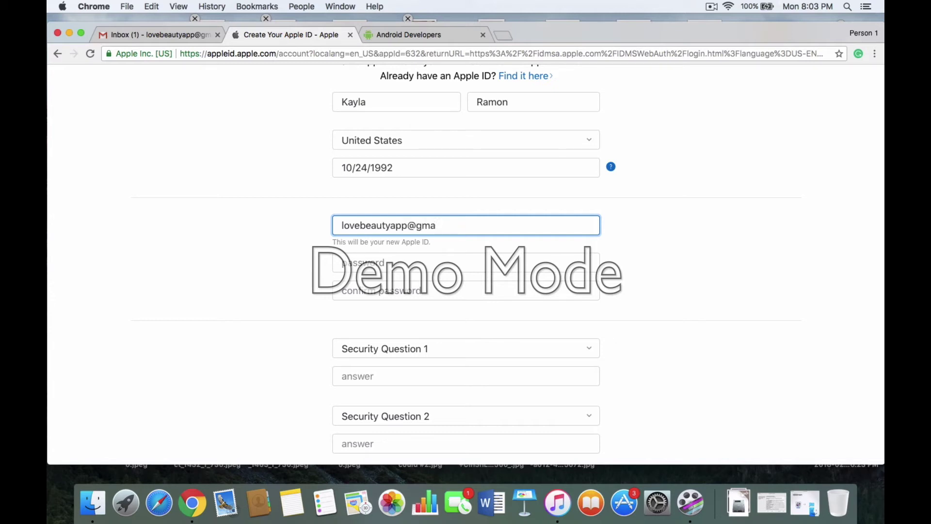
Step: Type the account password and its confirmation
left_click(466, 263)
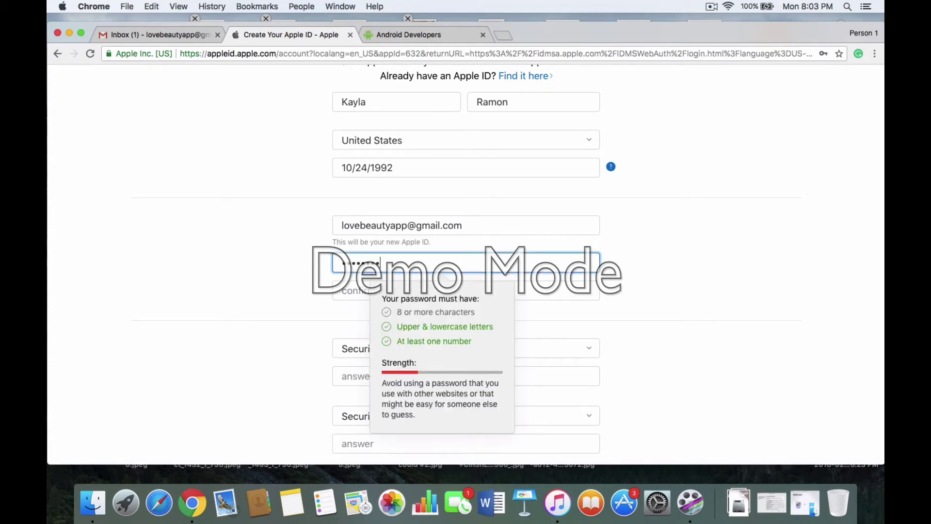
left_click(355, 289)
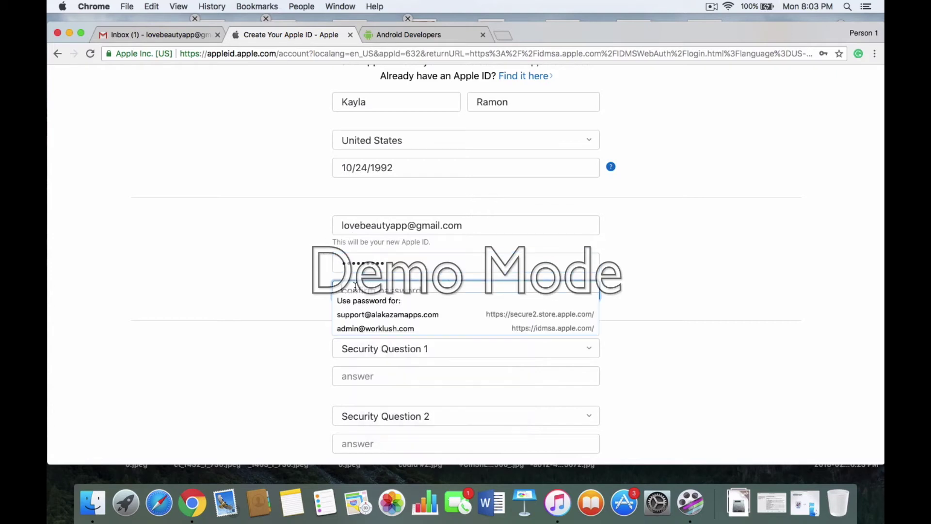
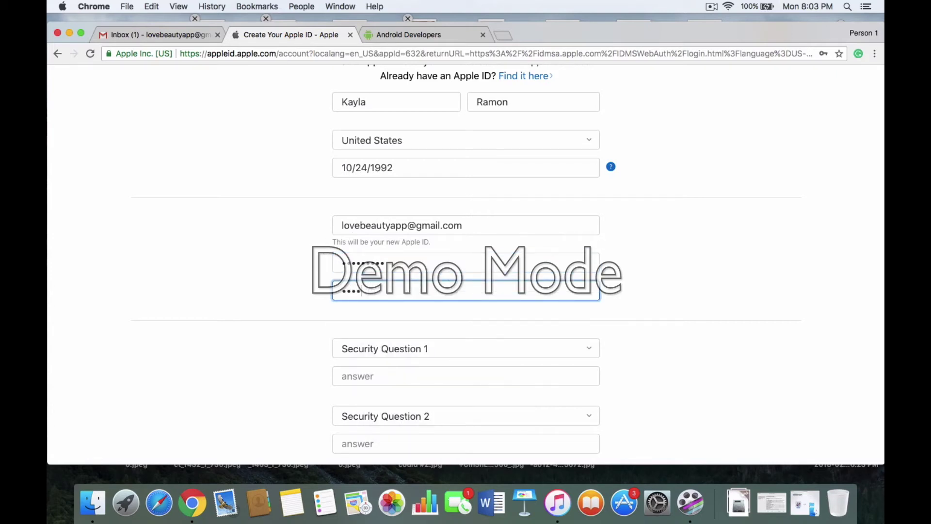
key("BackSpace")
key("BackSpace")
key("BackSpace")
key("BackSpace")
key("BackSpace")
key("BackSpace")
key("BackSpace")
Step: Clear and retype the password and confirm password fields
scroll(371, 328, "down", 2)
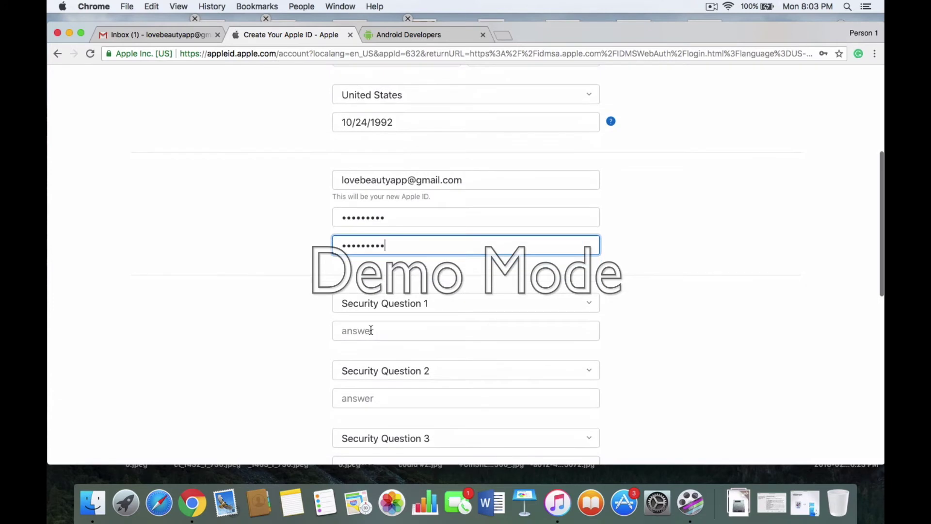
left_click(402, 306)
left_click(409, 269)
double_click(405, 250)
key("BackSpace")
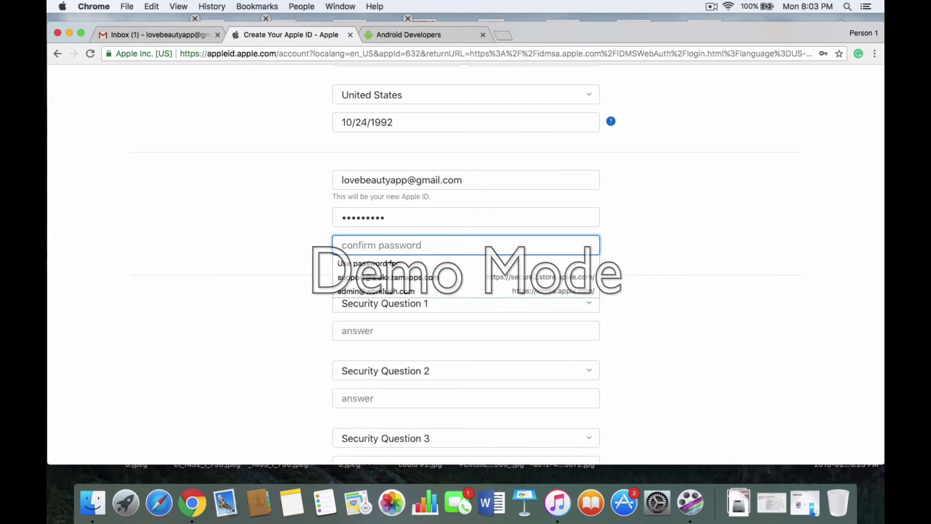
double_click(368, 216)
key("BackSpace")
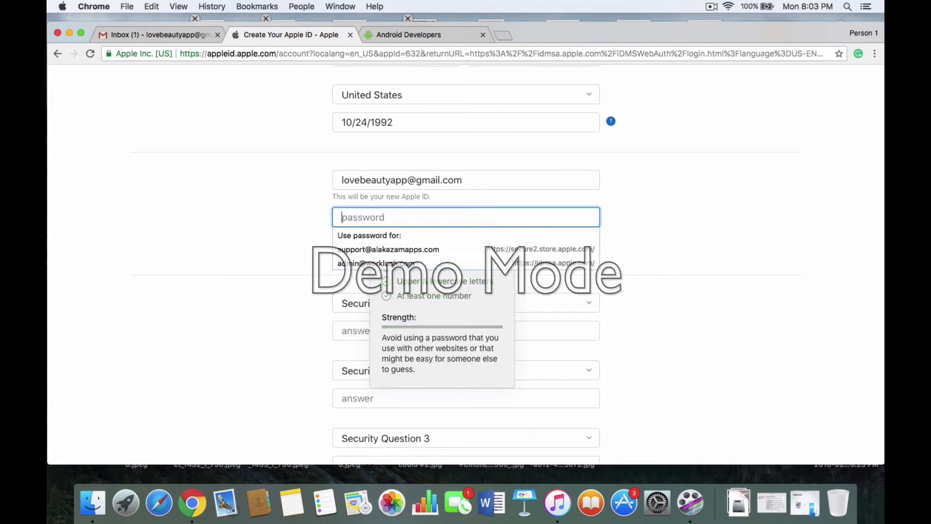
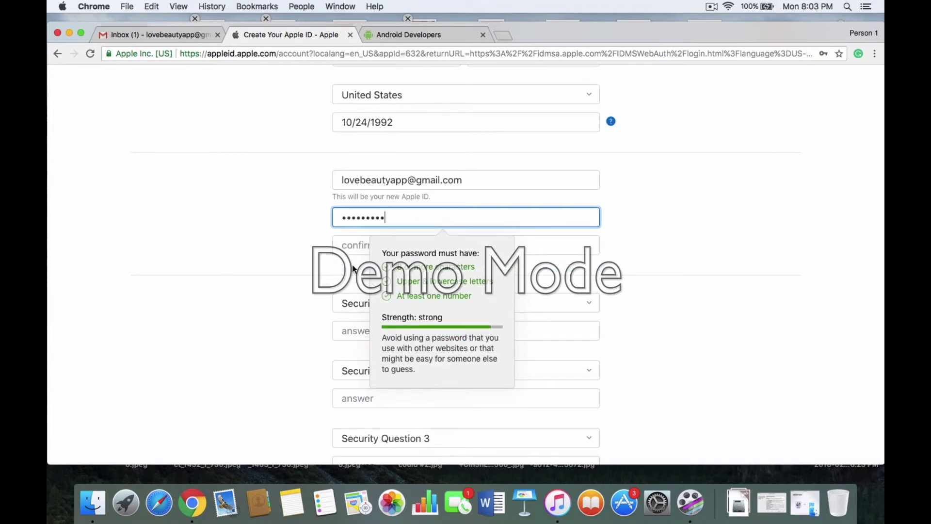
key("Tab")
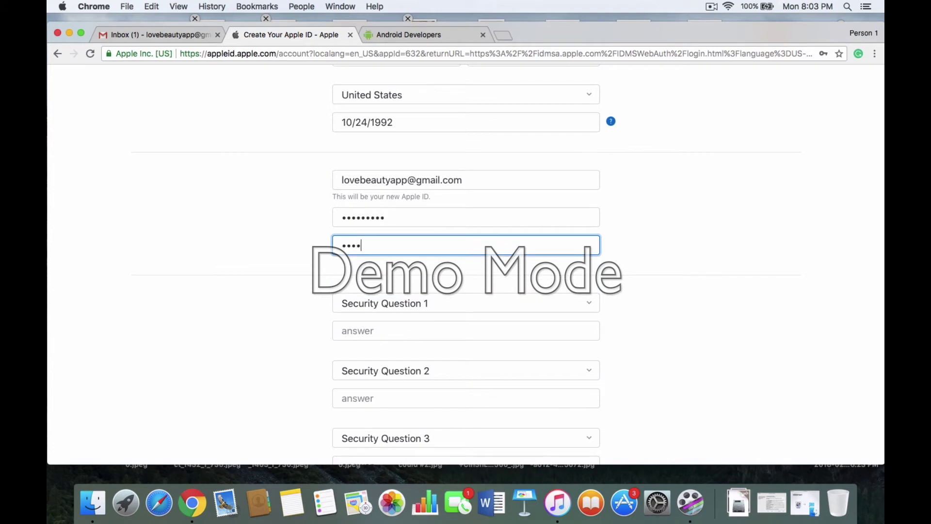
key("Tab")
Step: Set Security Question 1 to 'What was the name of your first pet?' and type its answer
right_click(357, 308)
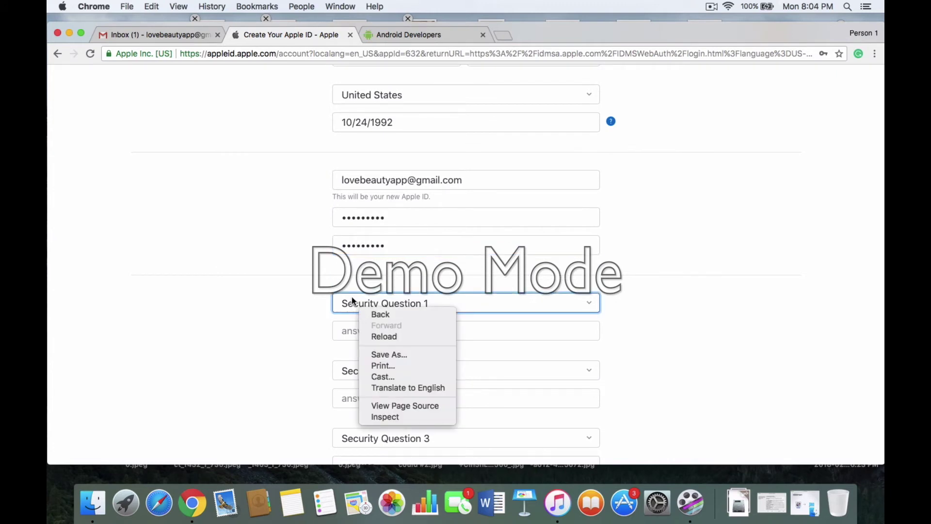
left_click(352, 301)
left_click(354, 303)
left_click(376, 330)
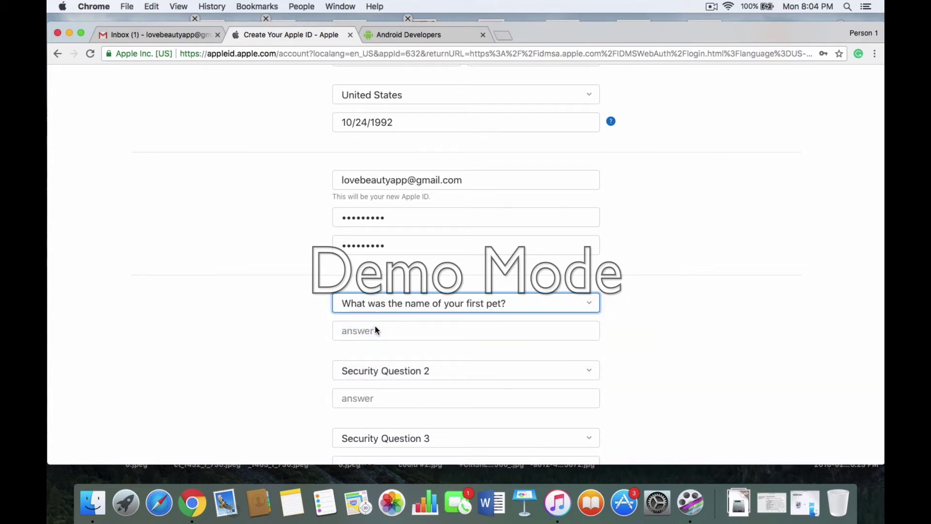
left_click(376, 330)
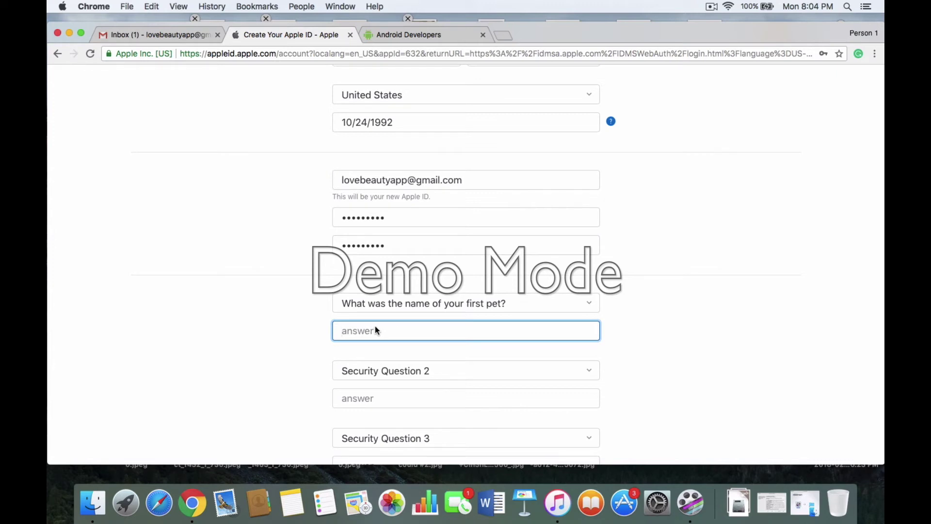
left_click(710, 320)
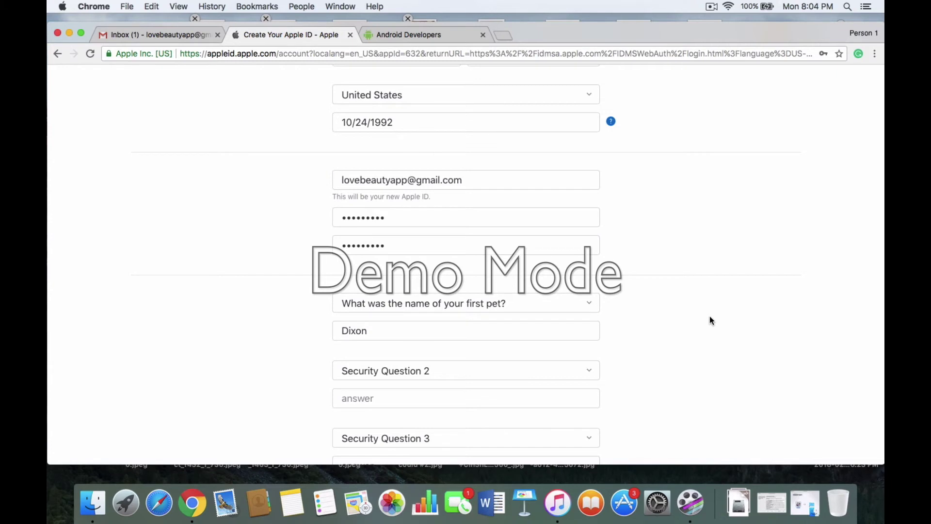
Step: Set the second security question to the first car model and type its answer
scroll(711, 320, "down", 5)
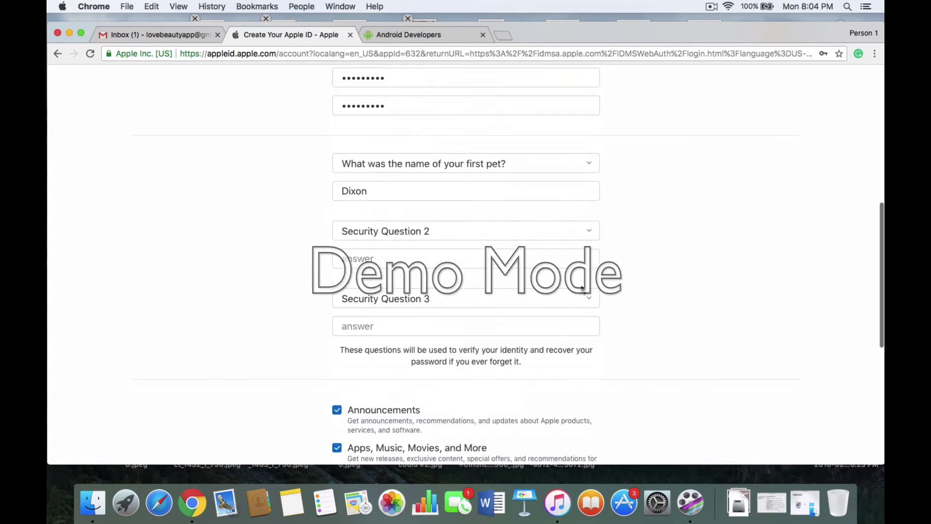
left_click(487, 234)
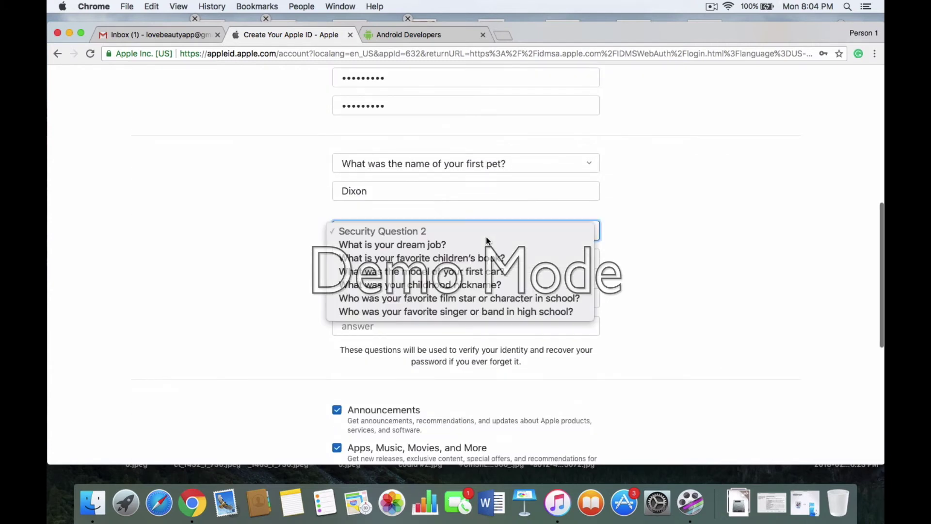
left_click(476, 273)
left_click(451, 261)
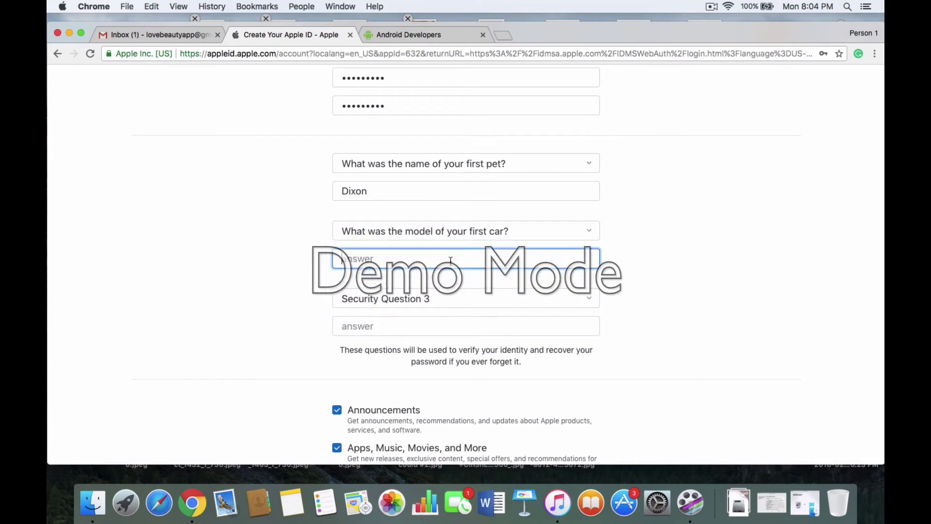
Step: Set the third security question to the favorite sports team and type its answer
left_click(369, 301)
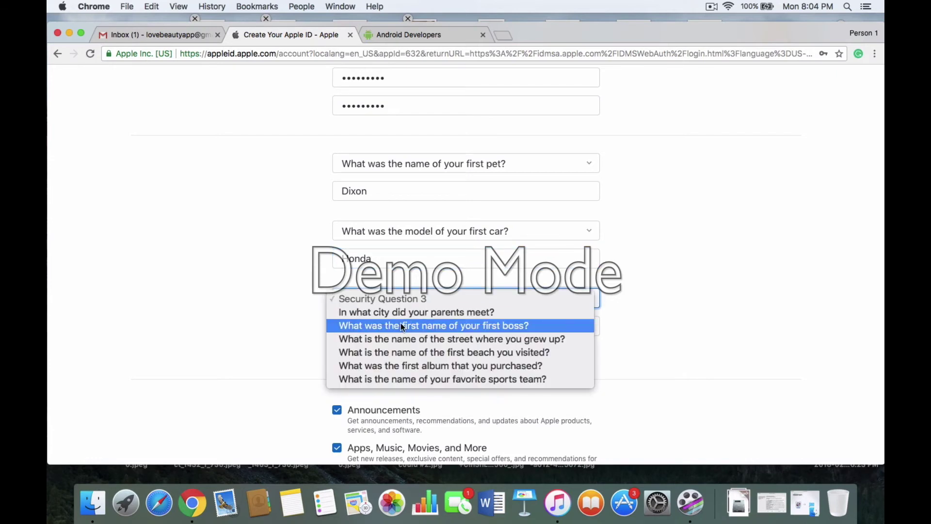
left_click(418, 379)
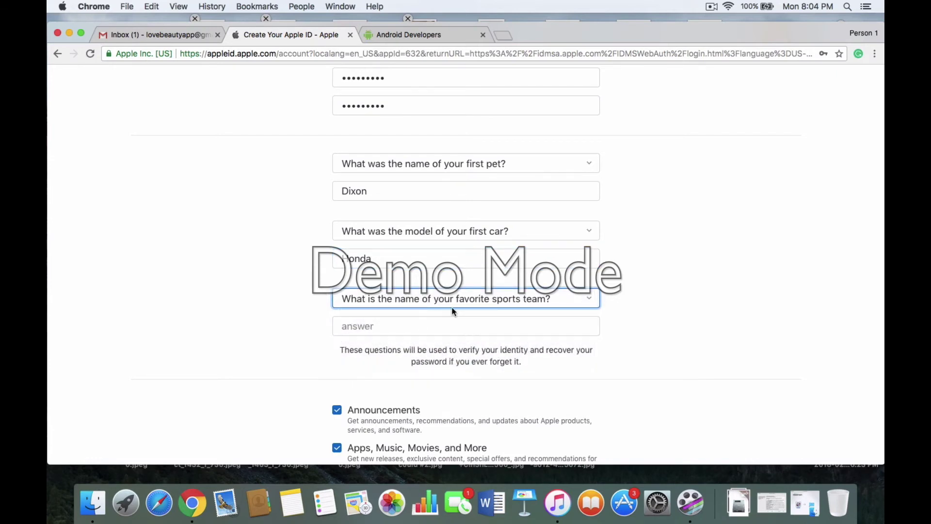
left_click(443, 327)
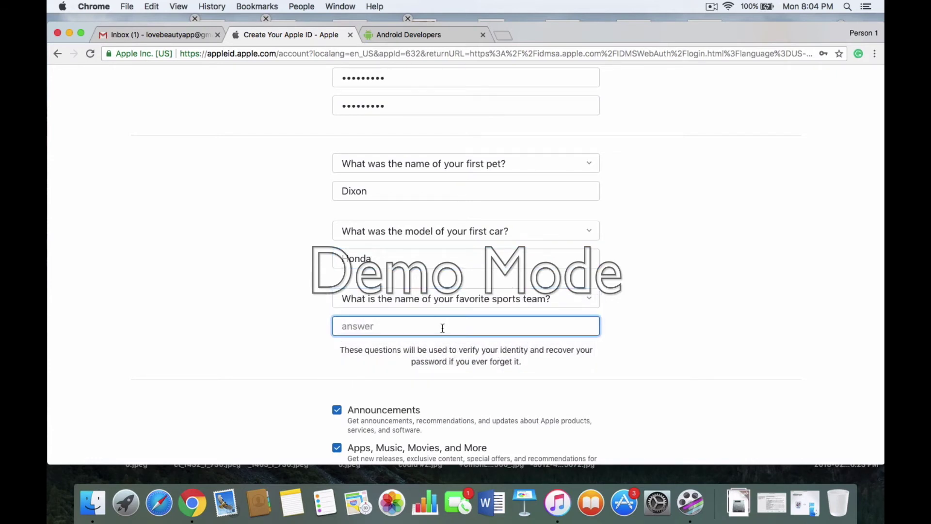
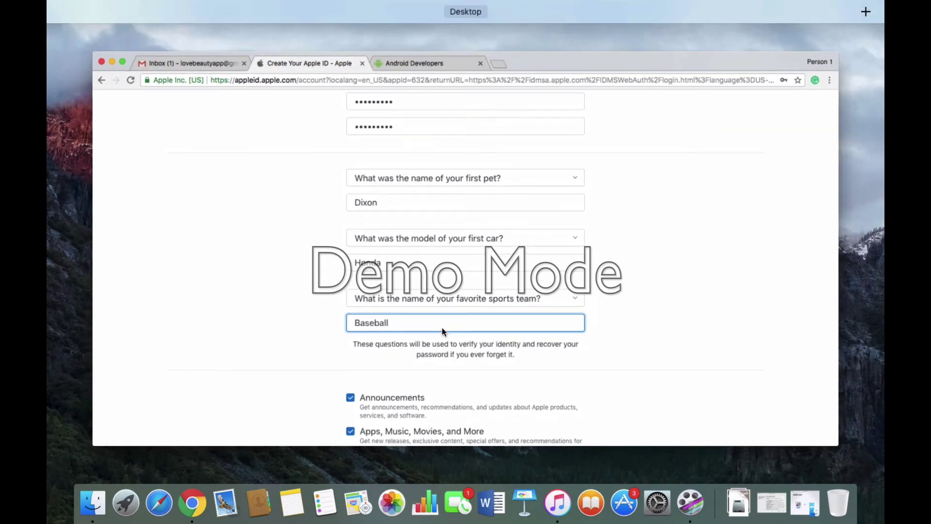
left_click(635, 276)
Step: Uncheck Announcements, Apps, Music, Movies, and More, and Apple News Updates
scroll(572, 301, "down", 5)
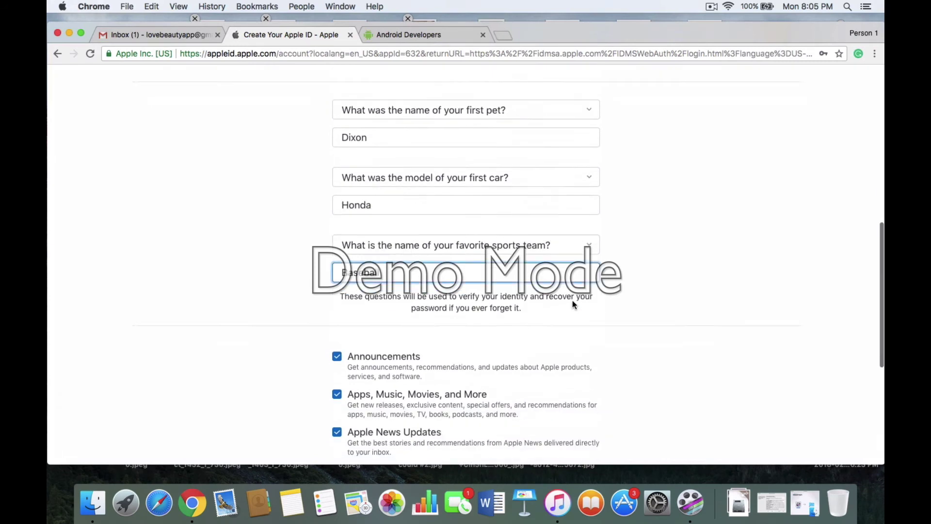
left_click(336, 237)
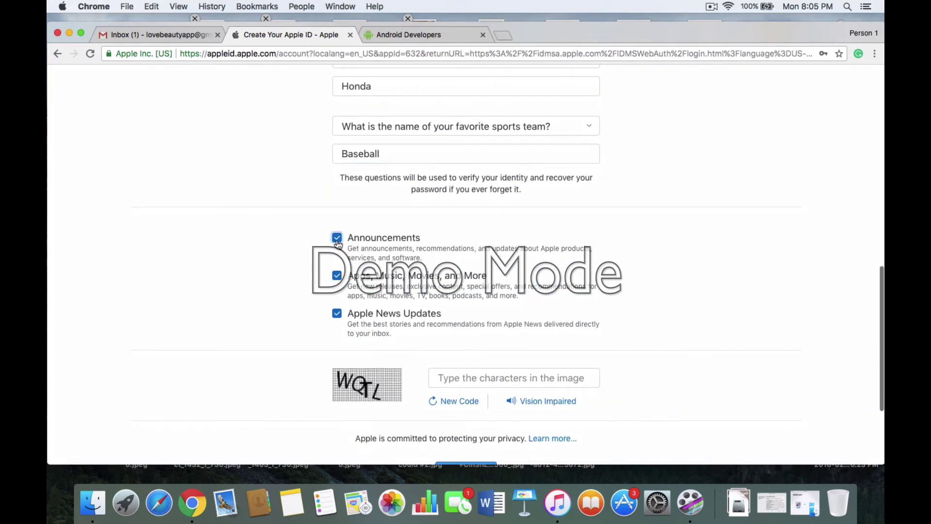
left_click(337, 277)
left_click(337, 315)
Step: Enter the image check characters and submit the Apple ID form
left_click(443, 377)
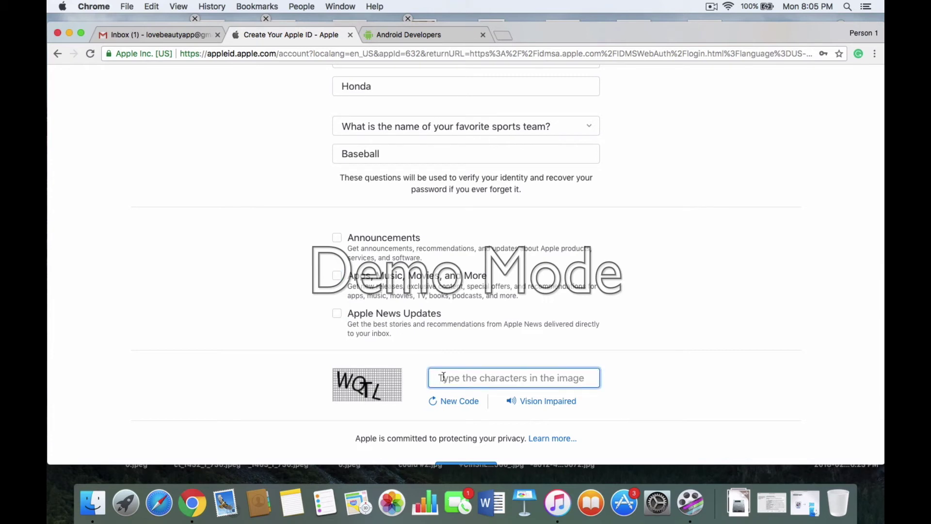
type("W")
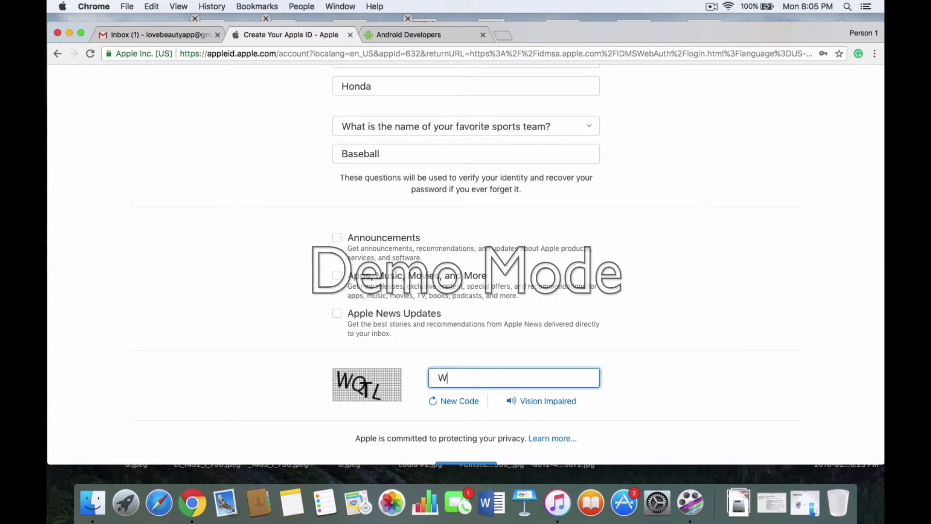
type("Q")
type("T")
type("T")
type("L")
scroll(547, 383, "down", 4)
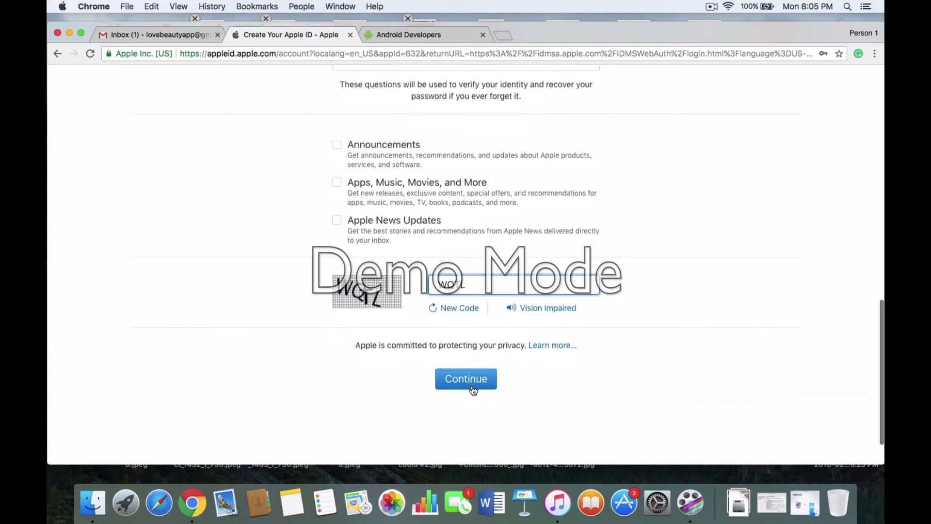
key("Return")
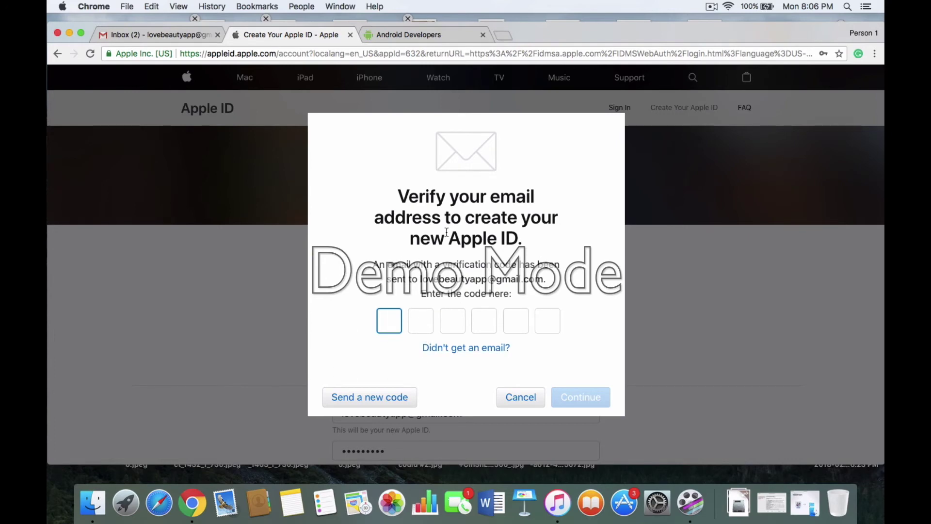
Step: Enter the six-digit code from Apple's Gmail email to verify the new Apple ID
left_click(138, 28)
left_click(304, 209)
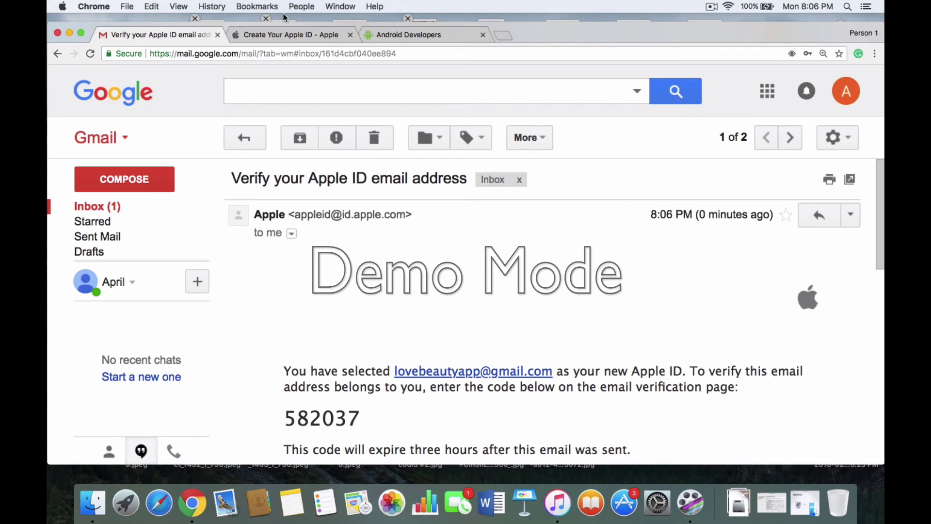
left_click(284, 35)
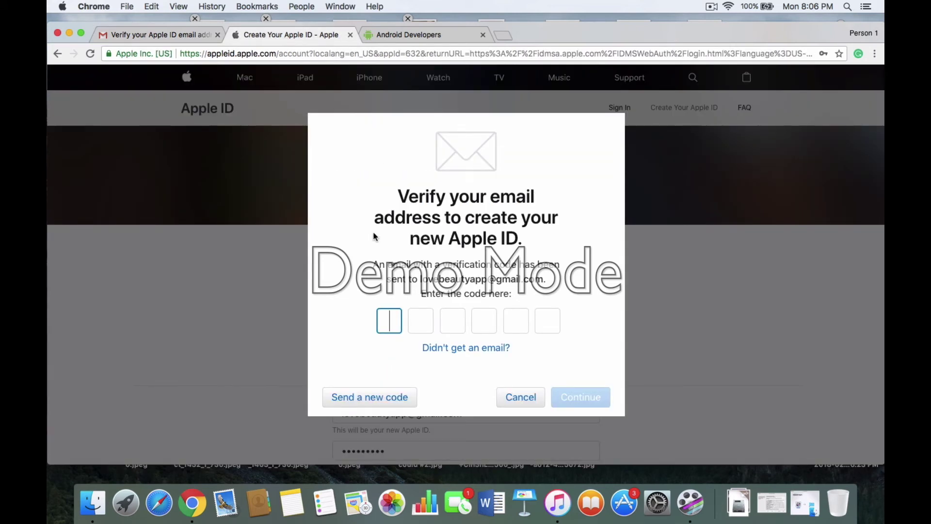
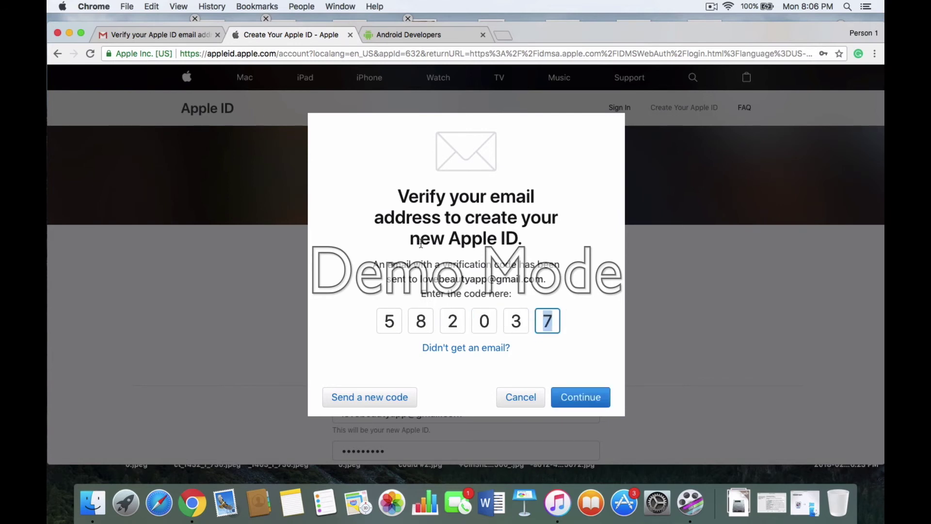
left_click(572, 402)
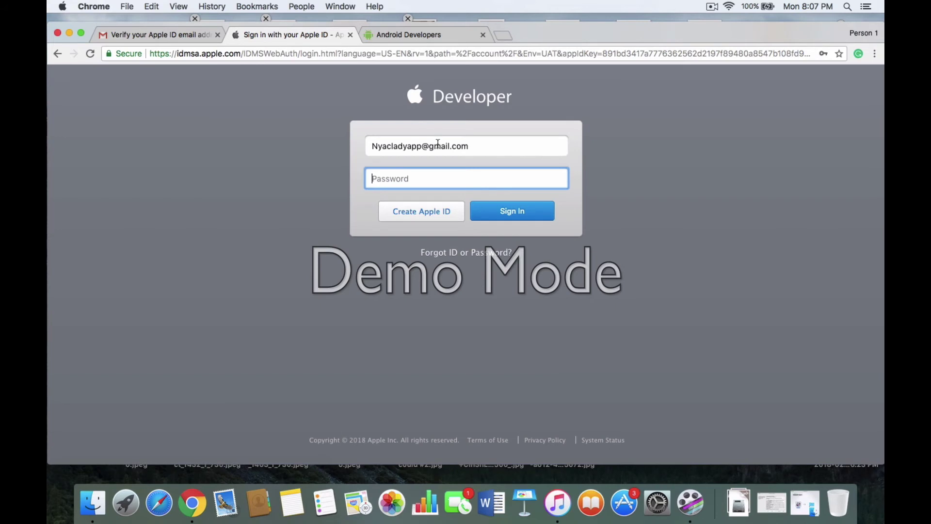
Step: Replace the Apple ID field with the new account's email, enter its password, and sign in
triple_click(437, 148)
key("BackSpace")
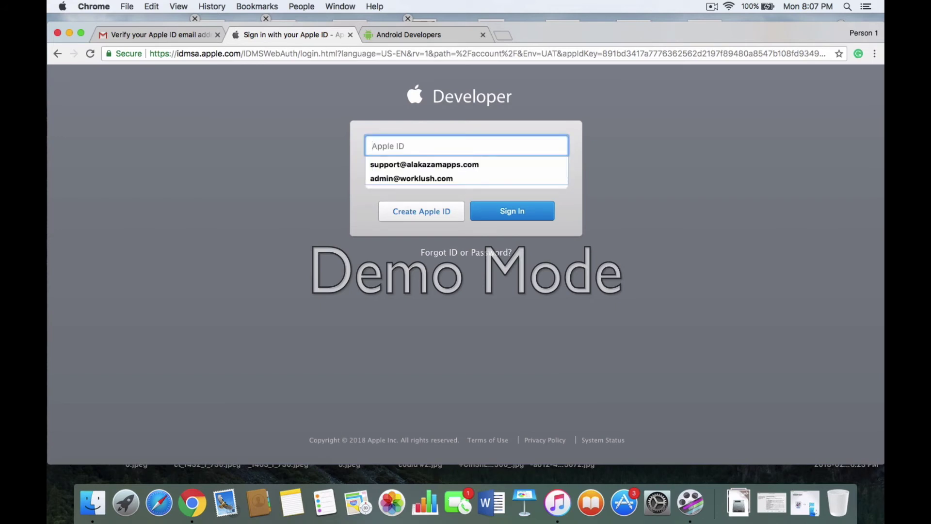
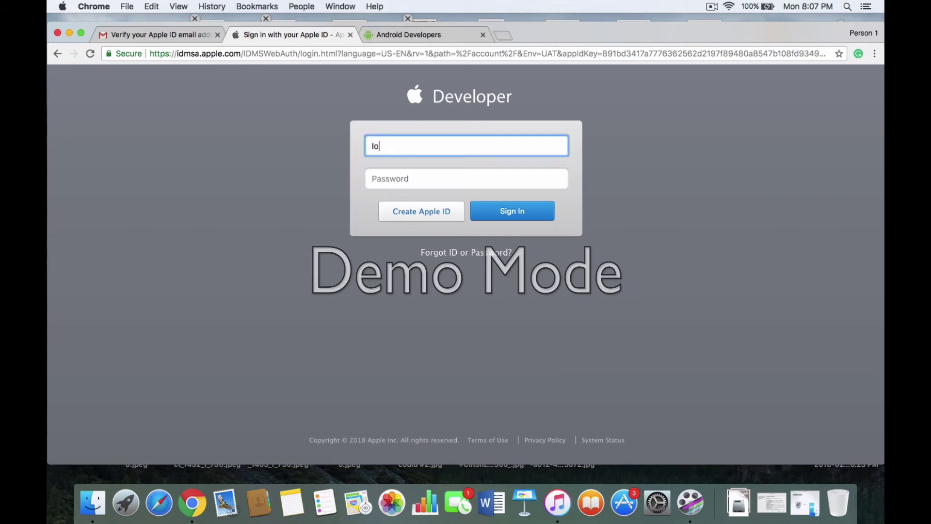
key("Tab")
type("•••••")
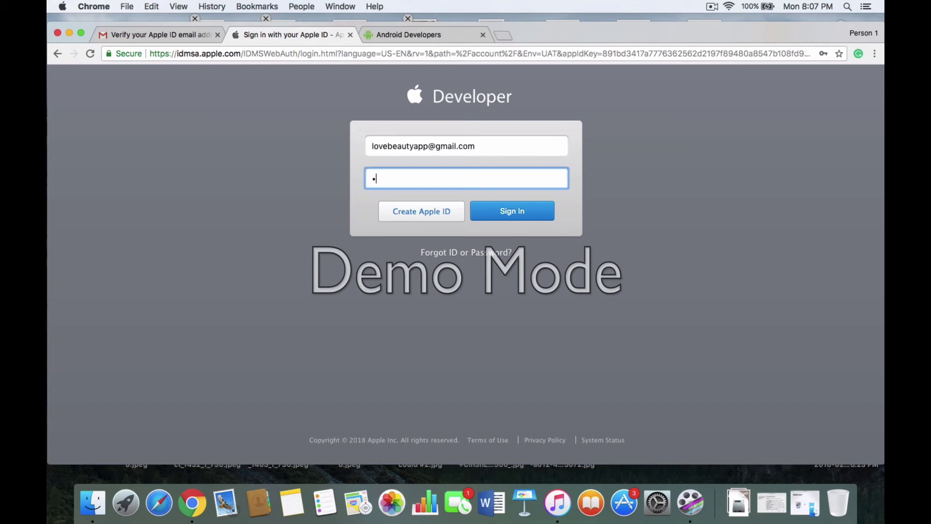
type("••••")
left_click(494, 212)
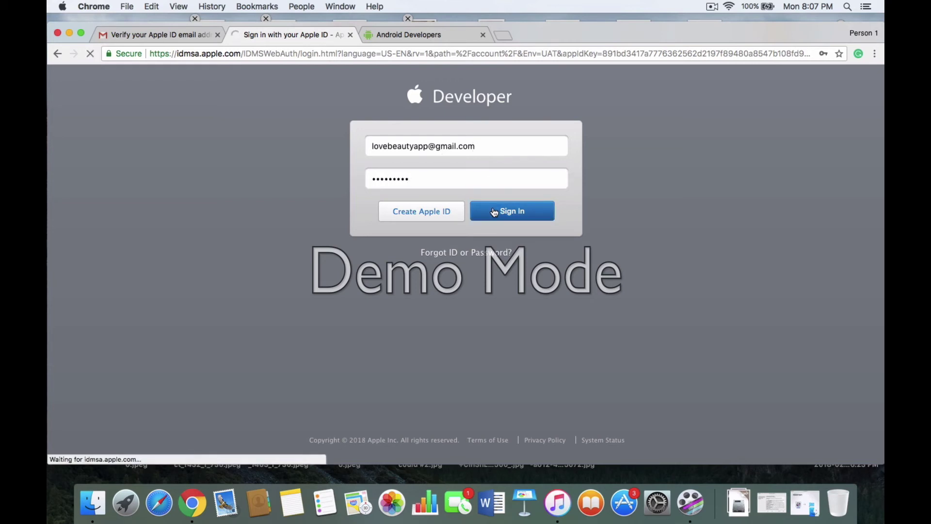
Step: Re-enter the password after the incorrect-credentials error and sign in again
left_click(430, 186)
type("••••••••")
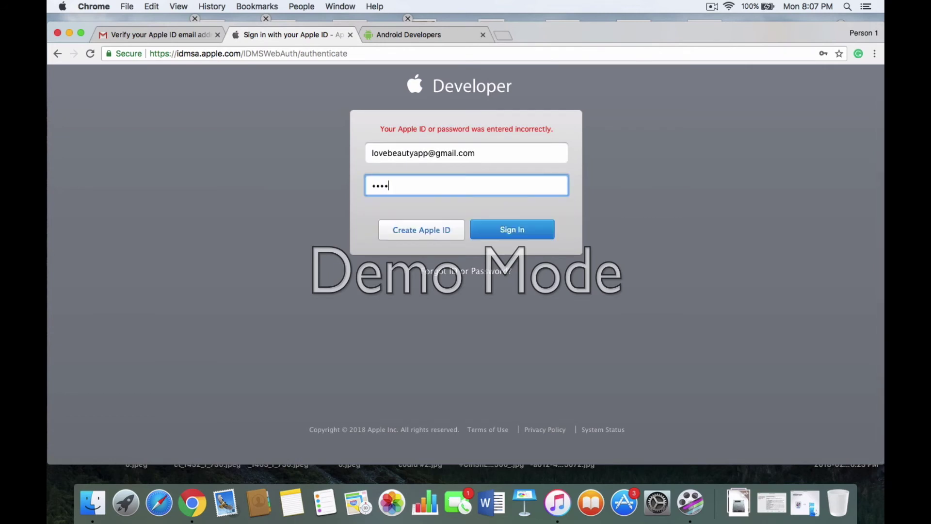
type("•")
left_click(511, 228)
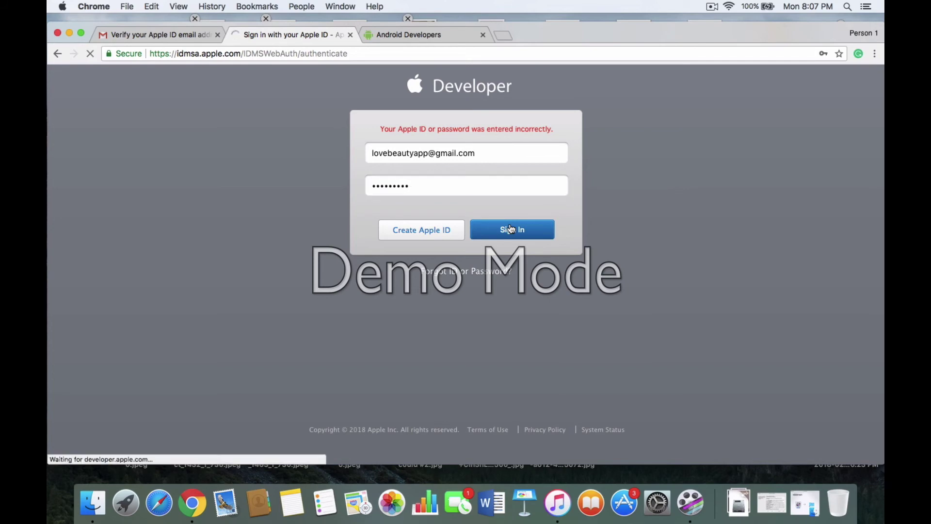
Step: Tick the Apple Developer Agreement box, untick marketing emails, and submit the agreement
scroll(510, 229, "down", 15)
scroll(512, 233, "up", 5)
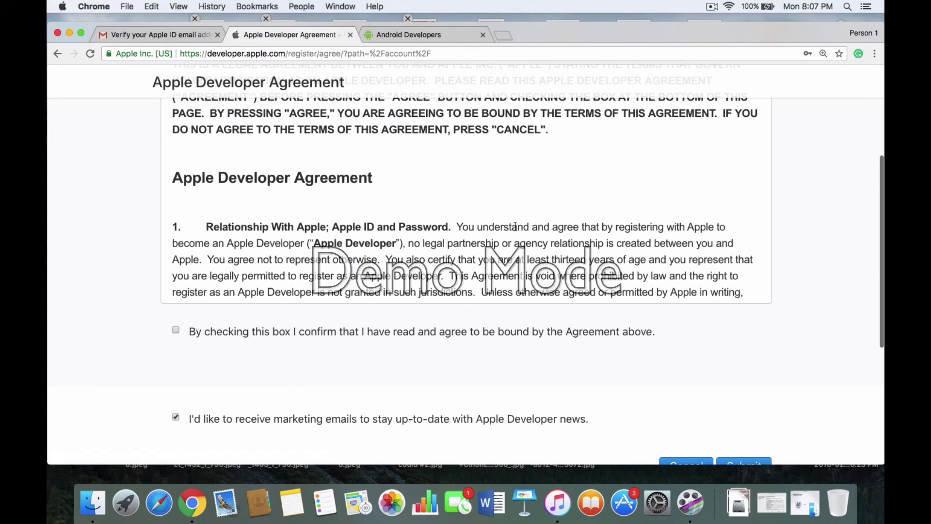
scroll(515, 230, "down", 5)
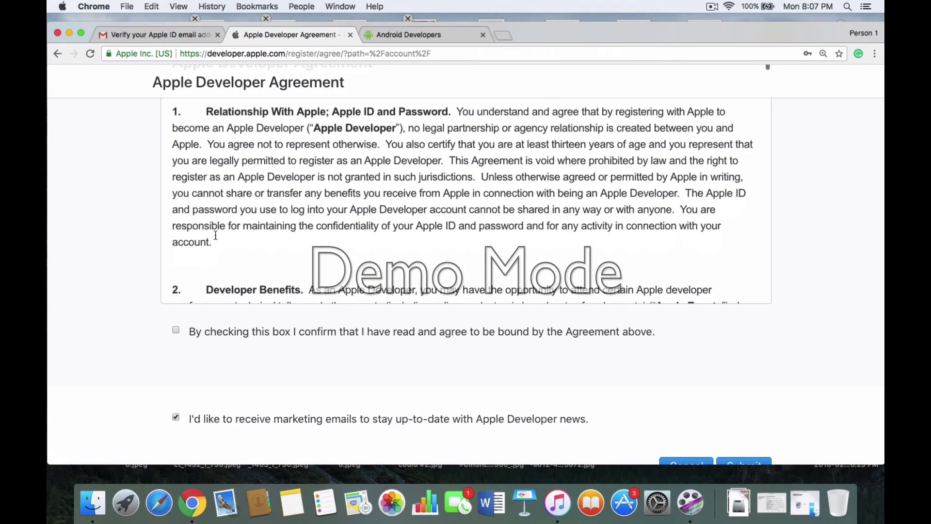
left_click(176, 330)
left_click(177, 418)
scroll(423, 382, "down", 5)
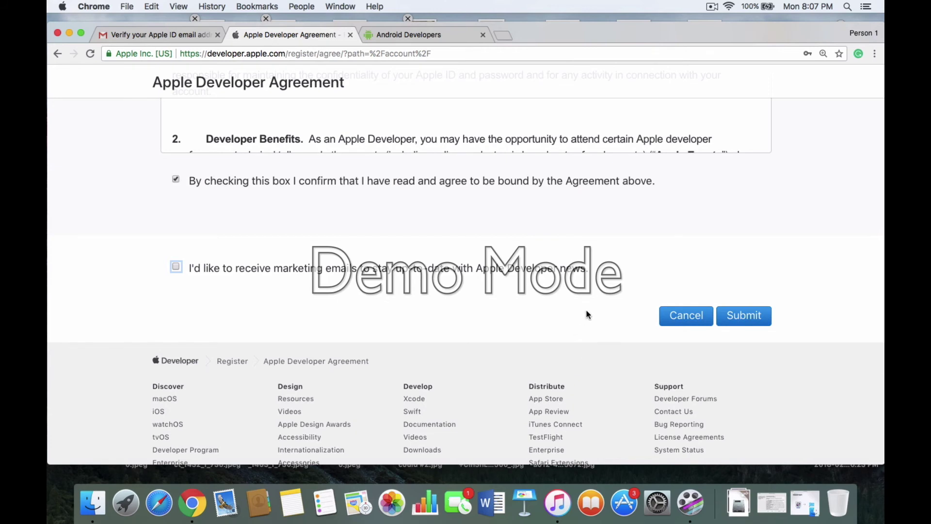
left_click(739, 324)
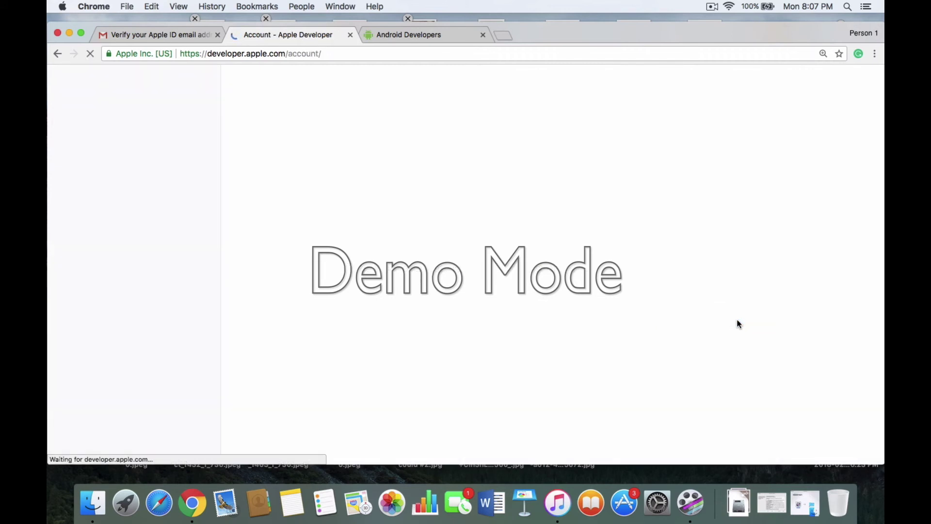
Step: Go from Join the Apple Developer Program through Enroll to Start Your Enrollment
scroll(738, 324, "down", 3)
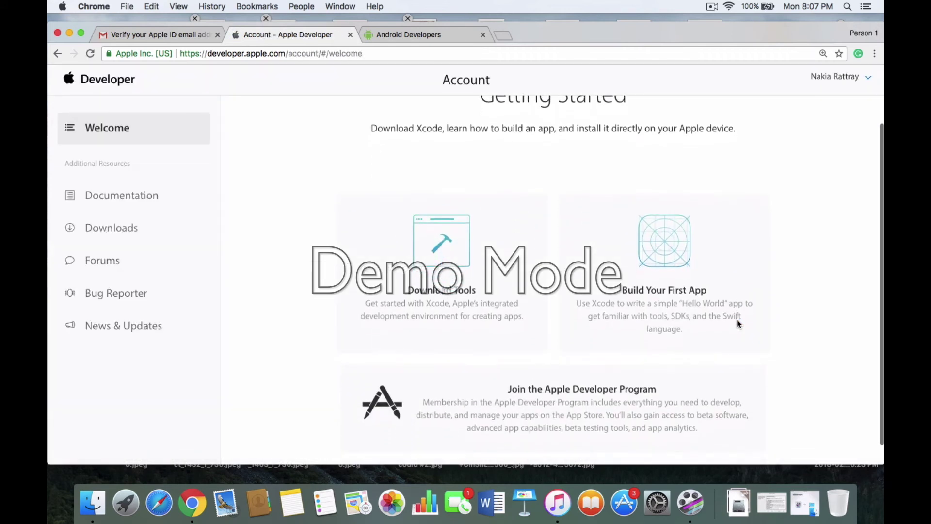
left_click(558, 405)
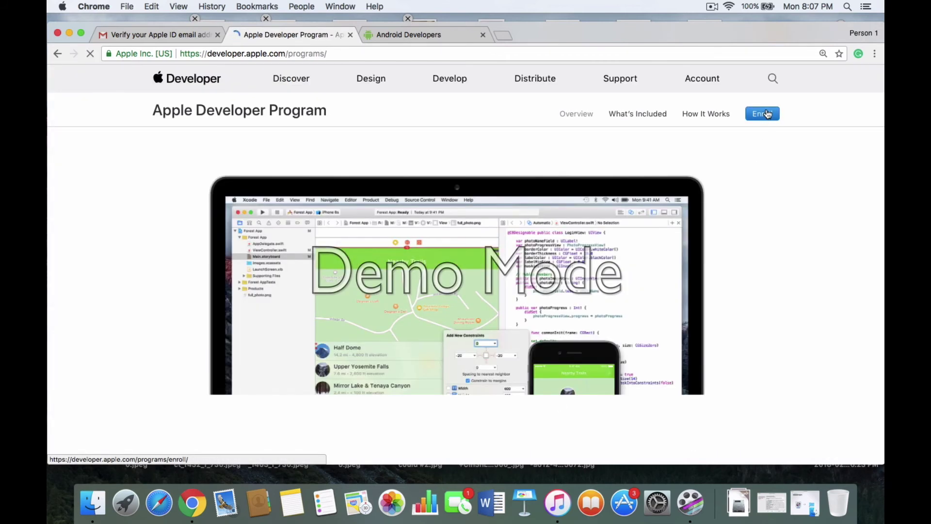
left_click(767, 113)
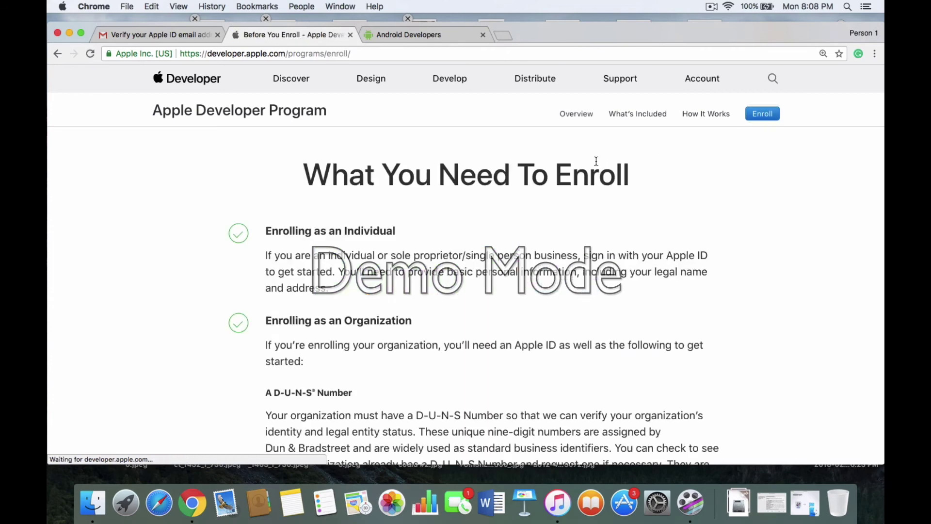
scroll(596, 161, "down", 5)
scroll(596, 161, "down", 10)
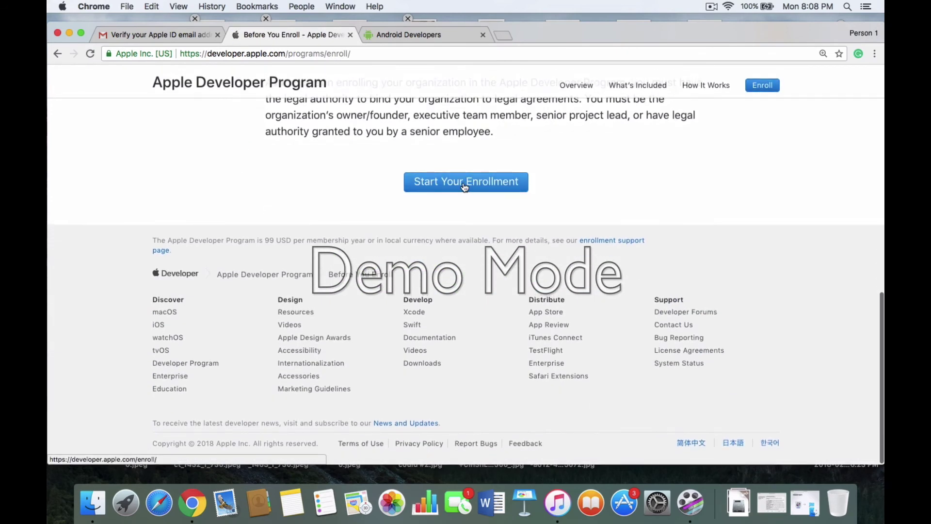
left_click(464, 184)
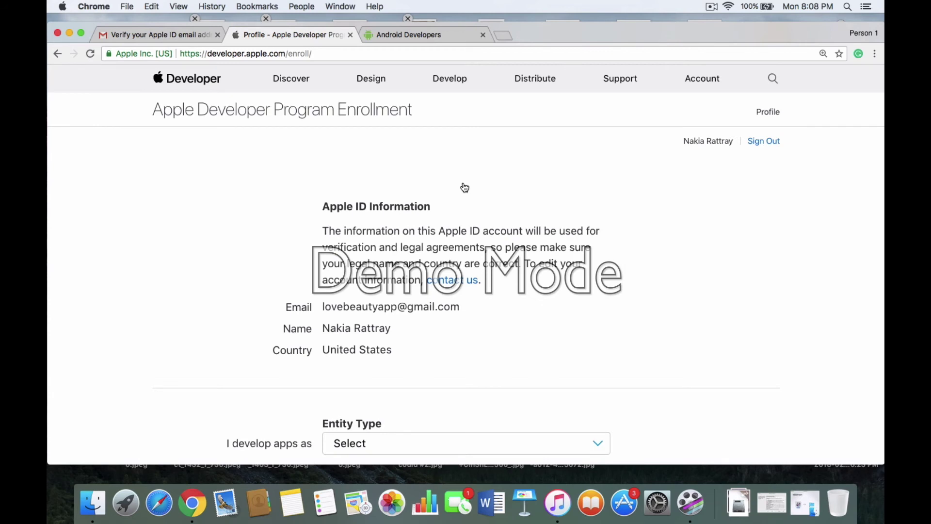
Step: Set Entity Type to Individual / Sole Proprietor / Single Person Business and continue
scroll(464, 187, "down", 5)
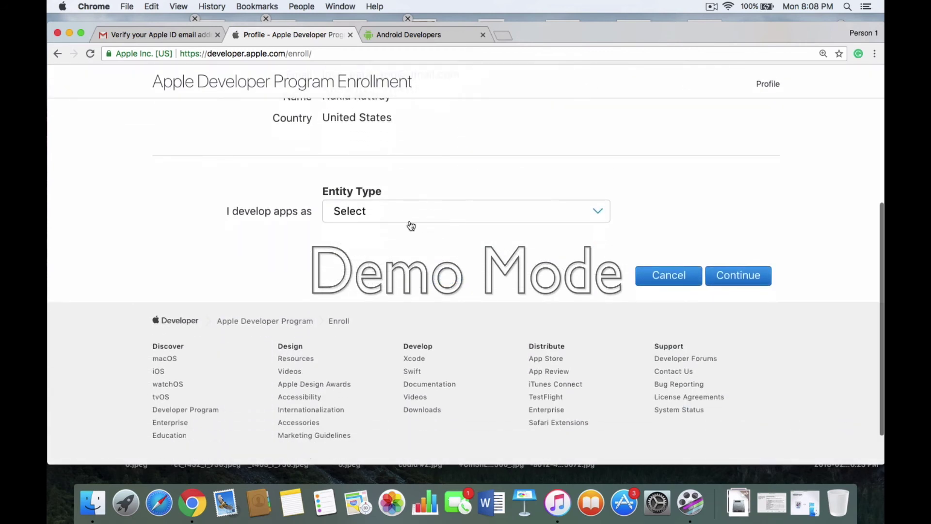
left_click(410, 221)
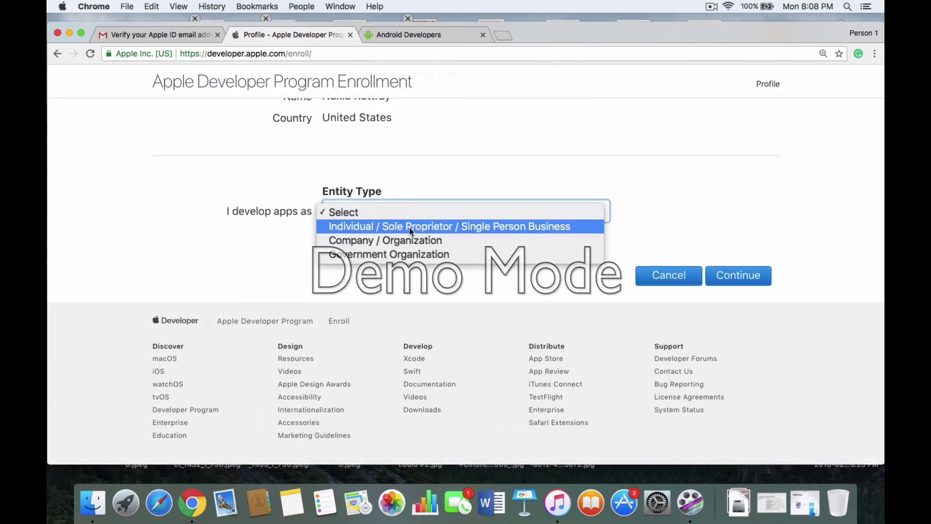
left_click(409, 227)
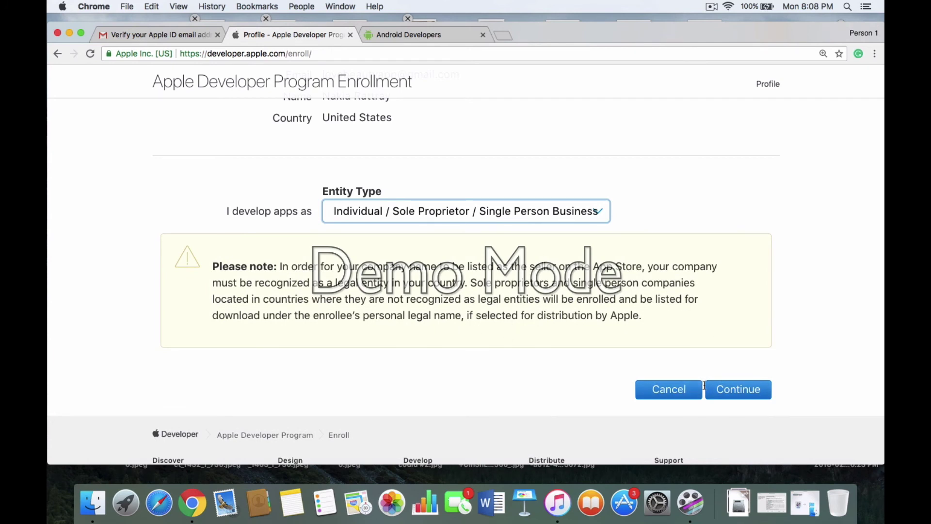
left_click(722, 399)
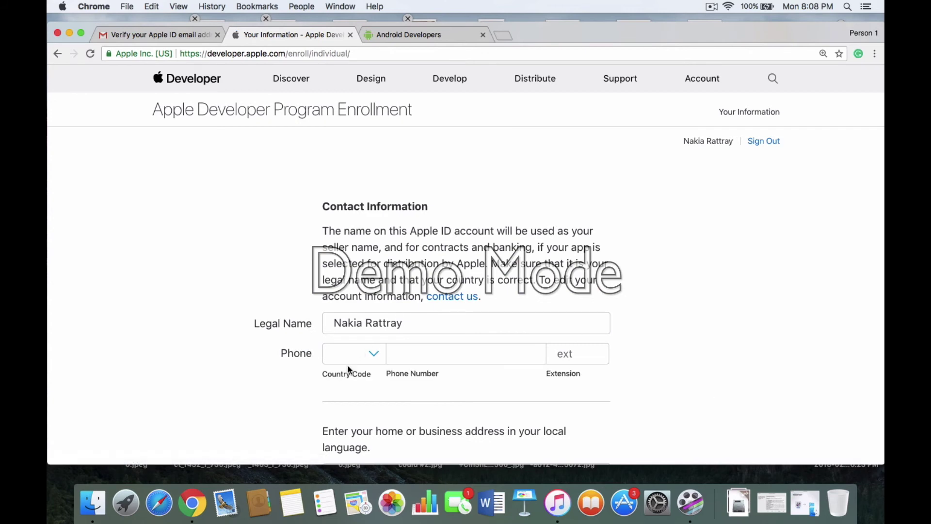
Step: Enter the contact phone number with country code 1, then move to Address Line 2
left_click(362, 362)
left_click(356, 366)
left_click(398, 360)
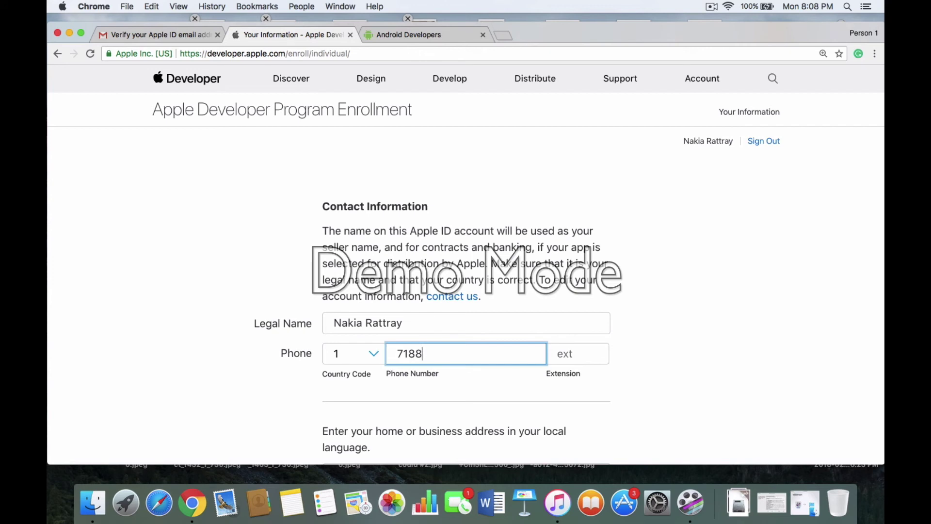
scroll(485, 321, "down", 1)
scroll(485, 321, "down", 10)
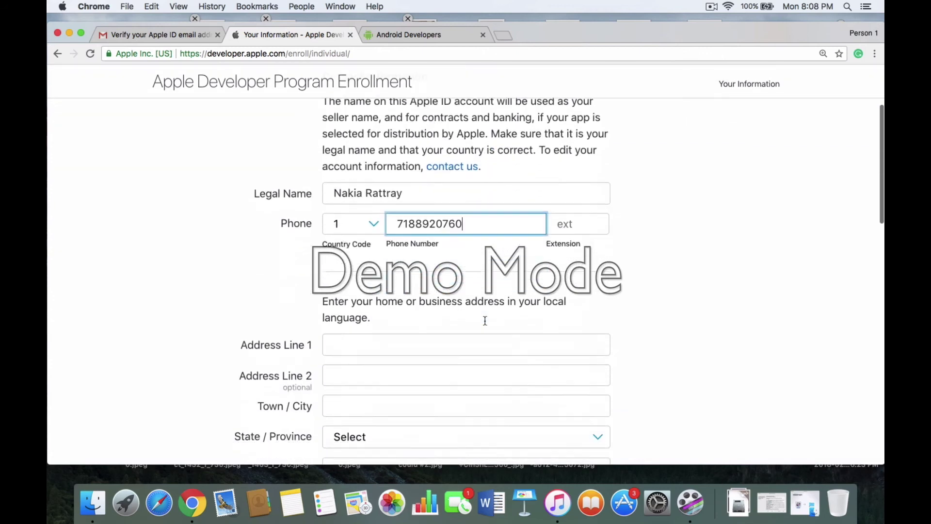
left_click(383, 258)
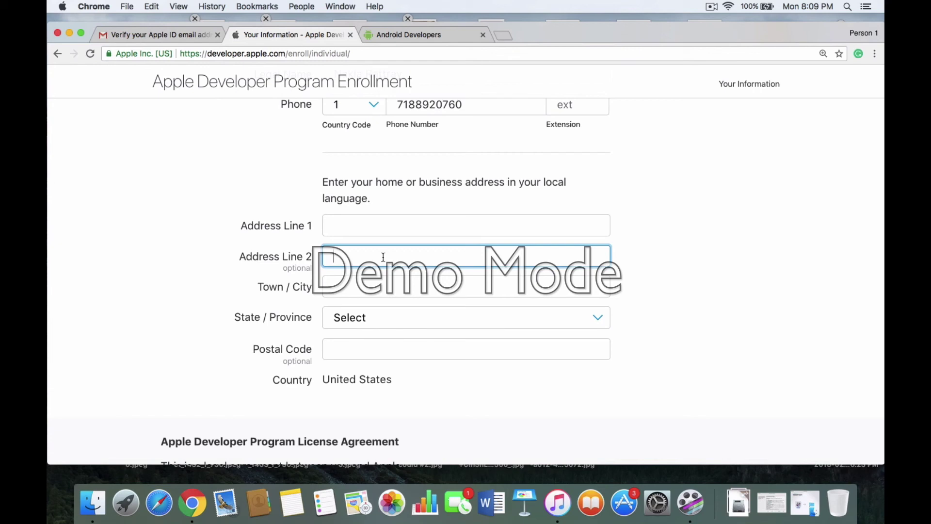
Step: Tick the Program License Agreement acceptance box and continue to the US$ 99 Purchase Details
scroll(595, 218, "down", 3)
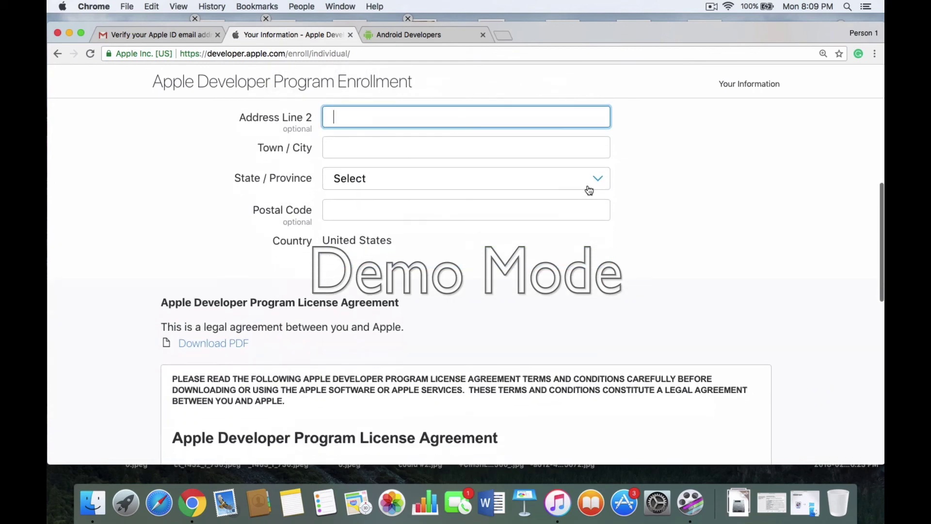
scroll(589, 189, "down", 1)
scroll(590, 189, "up", 2)
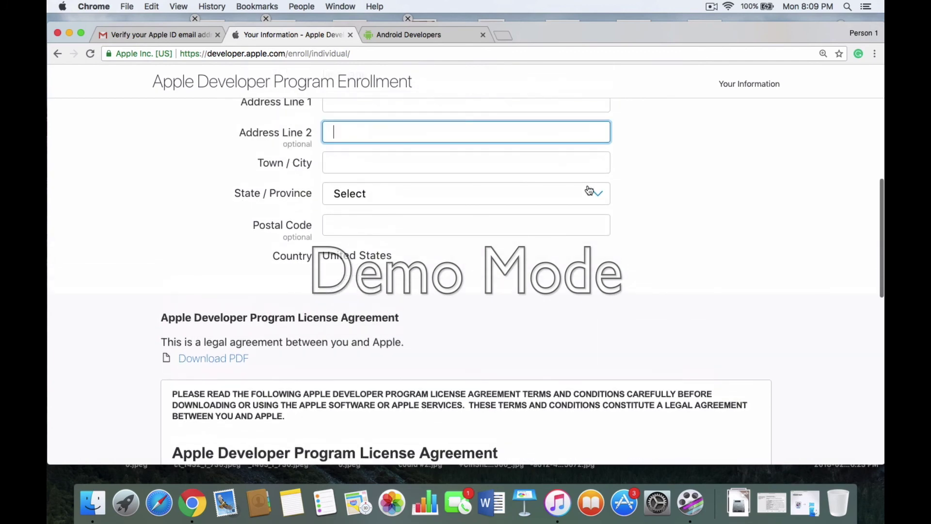
scroll(571, 216, "up", 1)
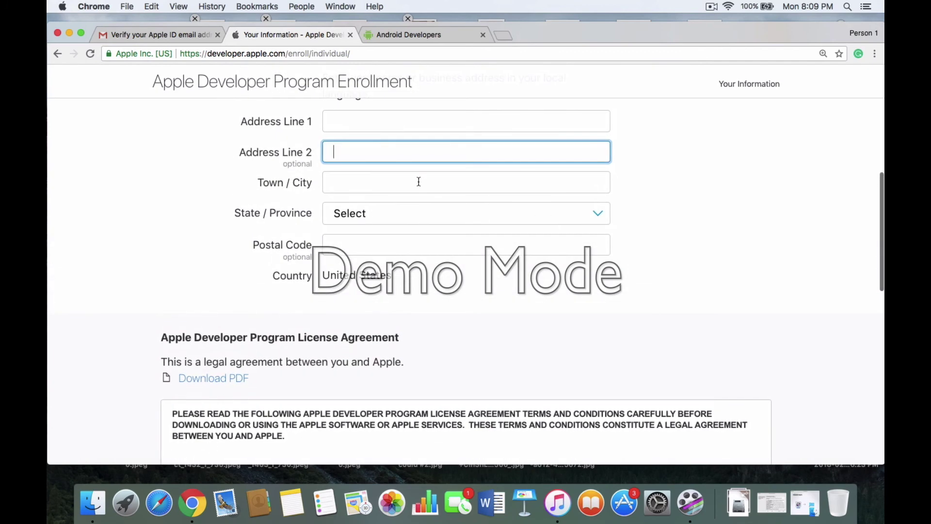
scroll(446, 332, "down", 1)
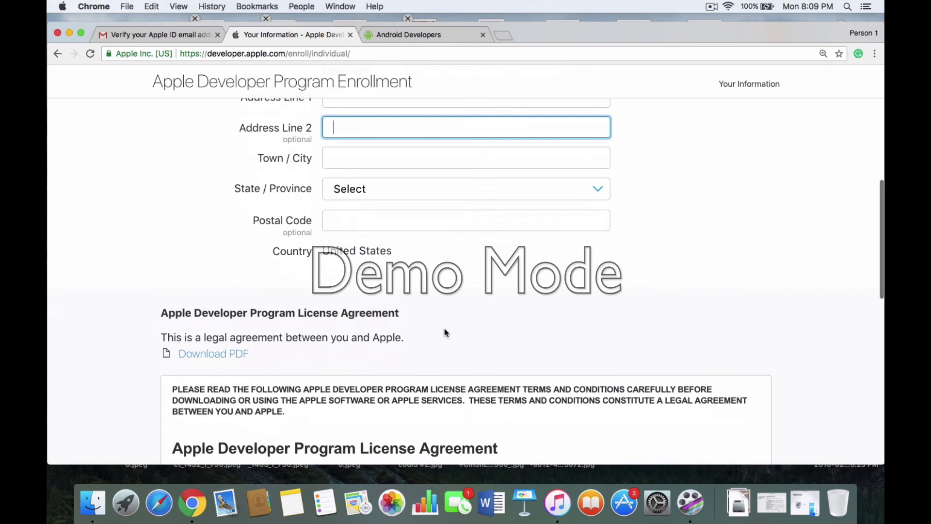
scroll(444, 333, "down", 10)
scroll(427, 254, "down", 5)
scroll(840, 281, "down", 8)
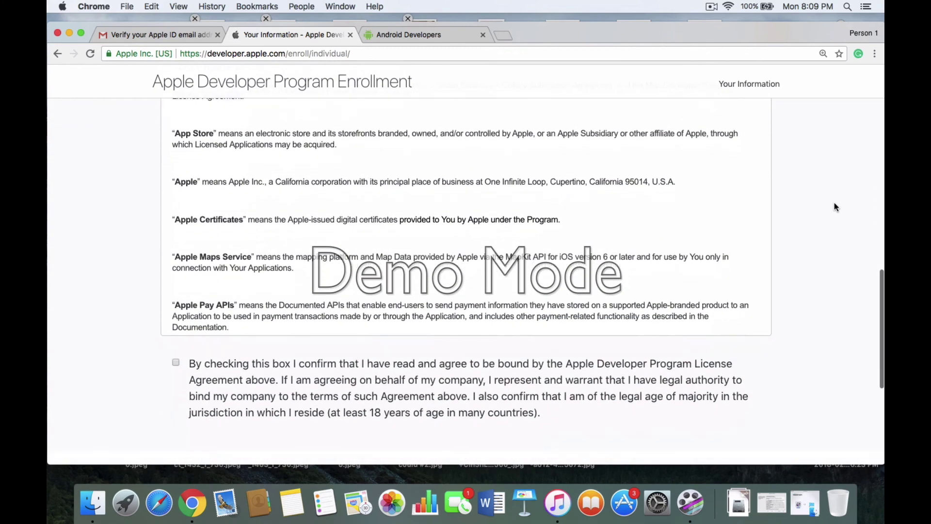
scroll(834, 207, "down", 5)
left_click(176, 252)
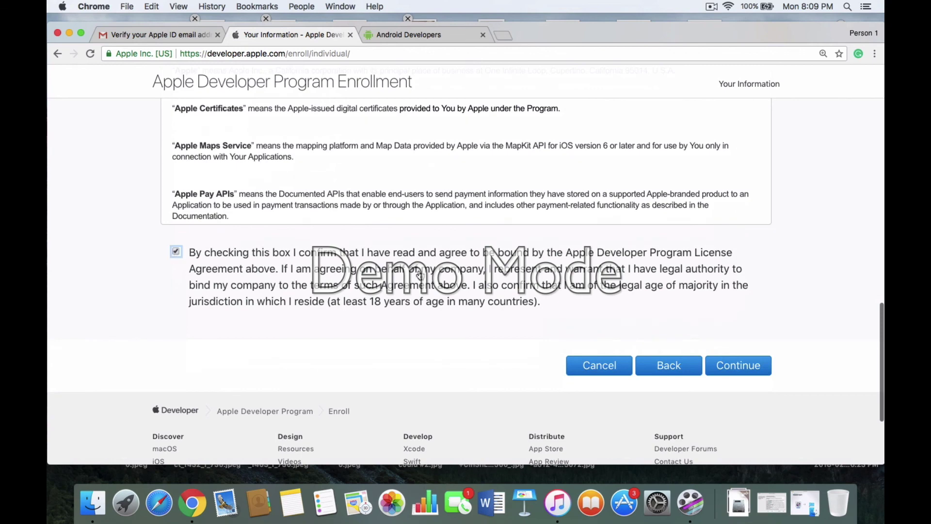
scroll(626, 214, "down", 5)
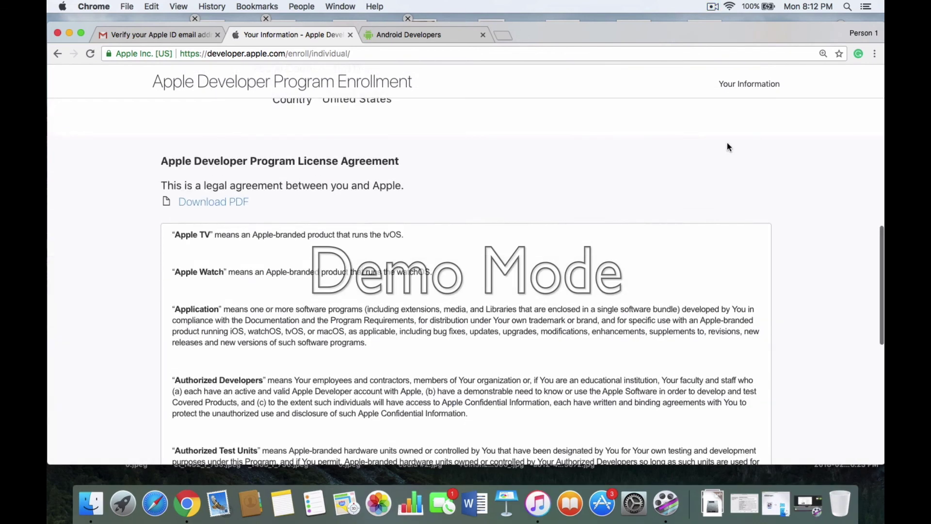
scroll(728, 146, "down", 1)
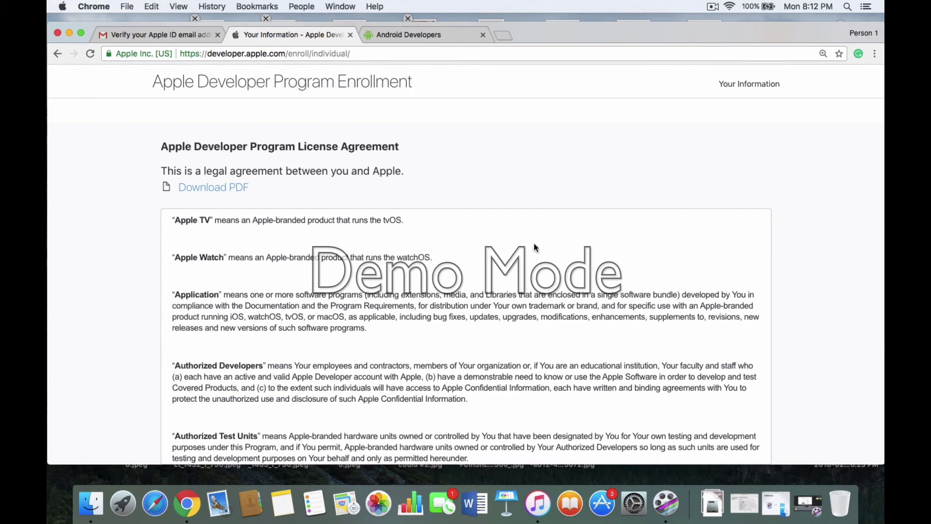
scroll(853, 258, "down", 10)
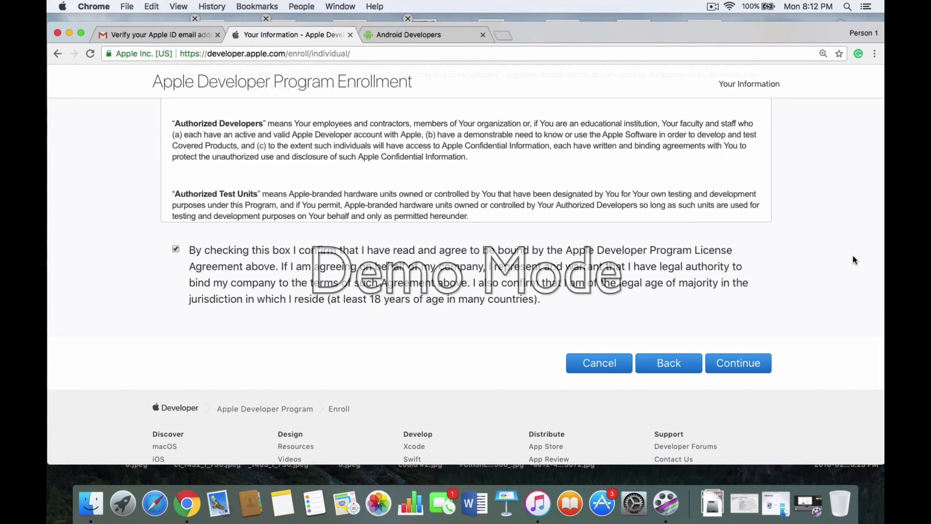
left_click(758, 366)
Step: Agree to automatic annual renewal of the US$ 99 membership and submit Purchase
scroll(540, 233, "down", 1)
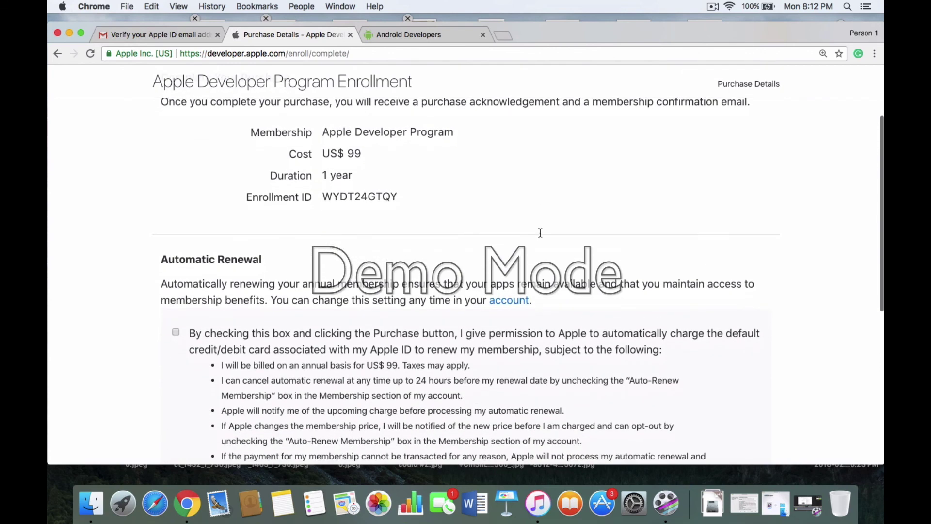
scroll(541, 236, "down", 1)
scroll(518, 202, "down", 1)
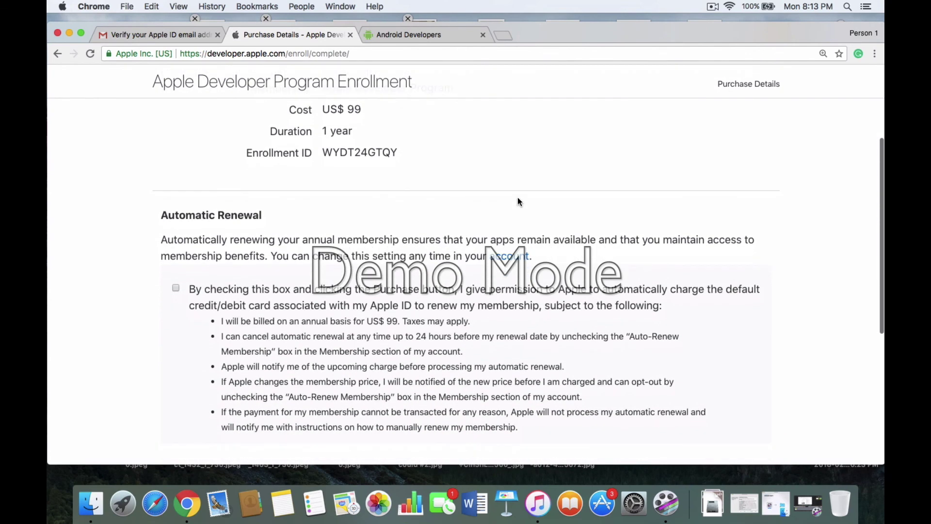
scroll(366, 185, "down", 2)
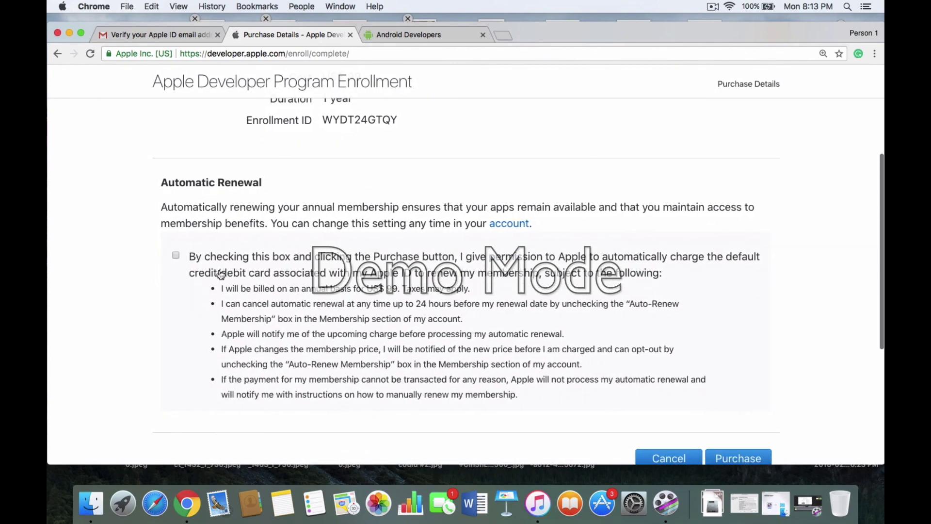
left_click(176, 256)
scroll(494, 283, "down", 4)
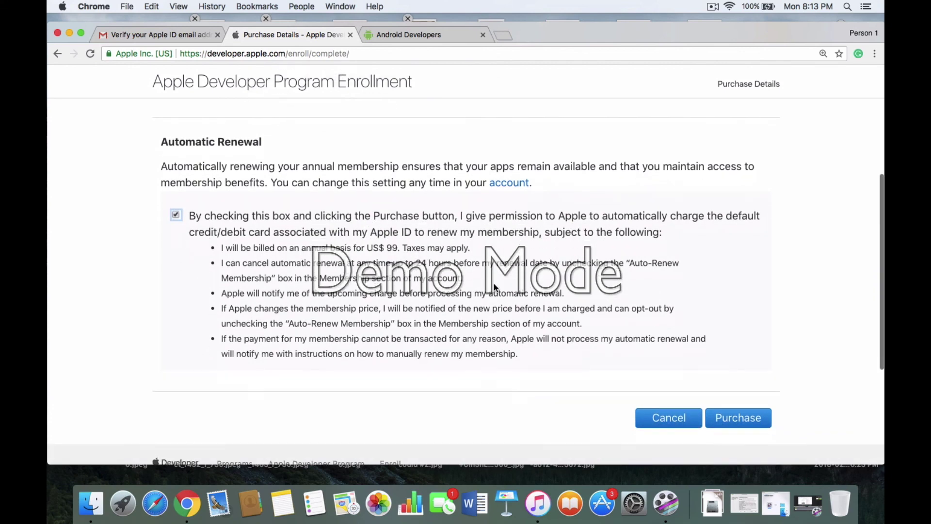
left_click(724, 366)
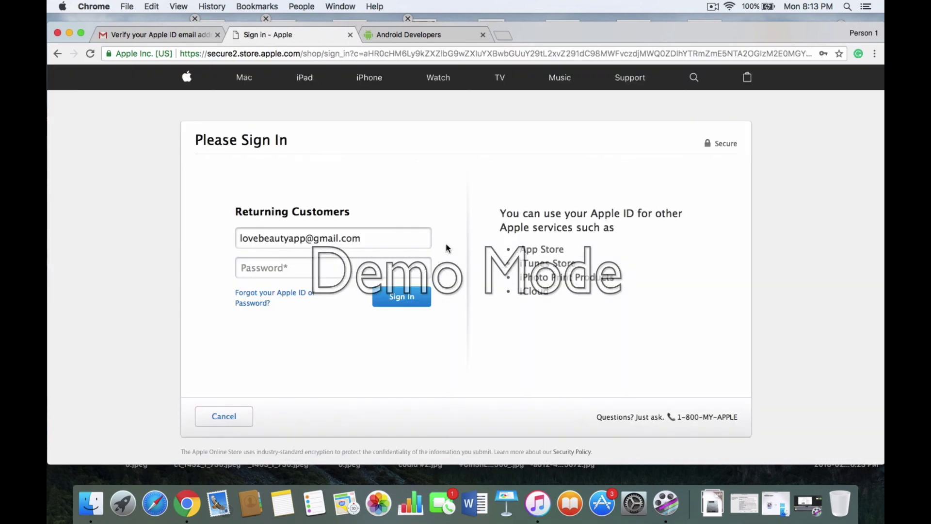
Step: Sign in to the Apple Store with the Apple ID password to reach Secure Checkout
left_click(331, 267)
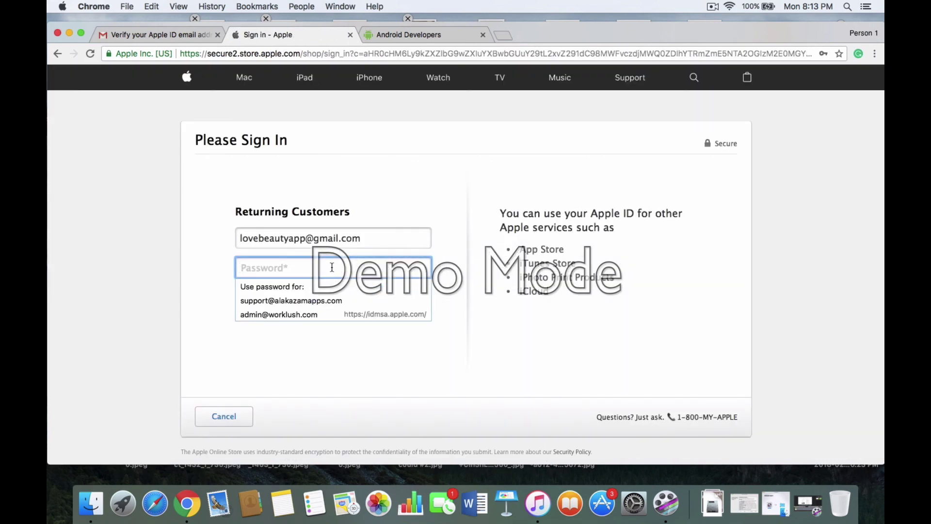
type("••••••")
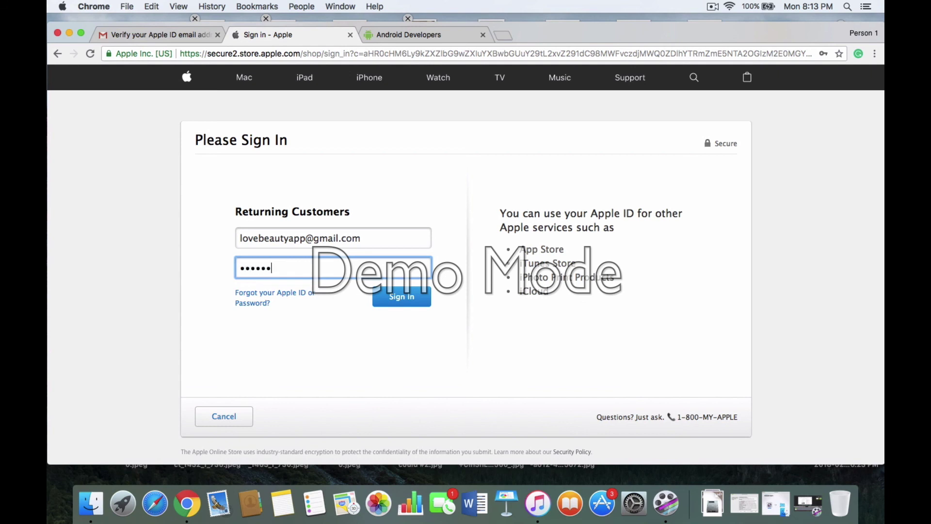
type("••")
left_click(406, 300)
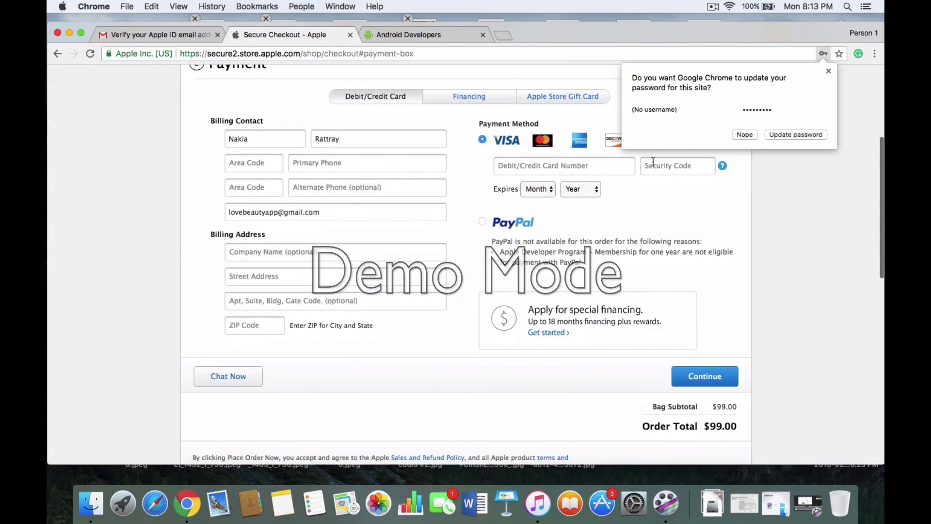
Step: Decline Chrome's password update and enter the billing street address in Secure Checkout
left_click(751, 135)
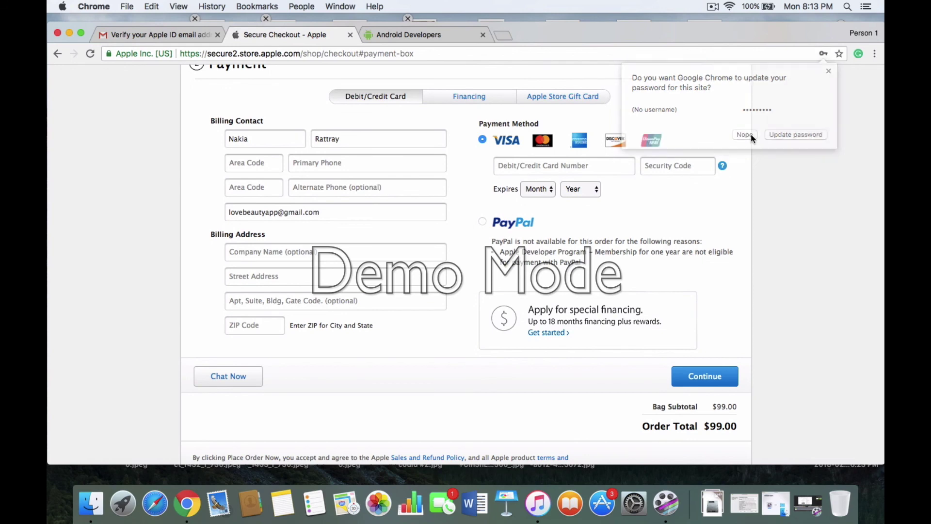
scroll(236, 167, "down", 3)
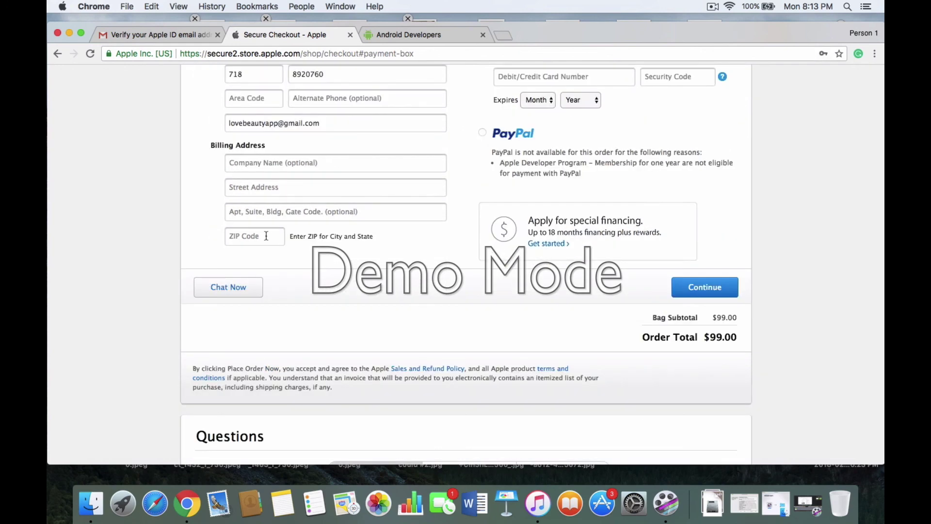
left_click(249, 190)
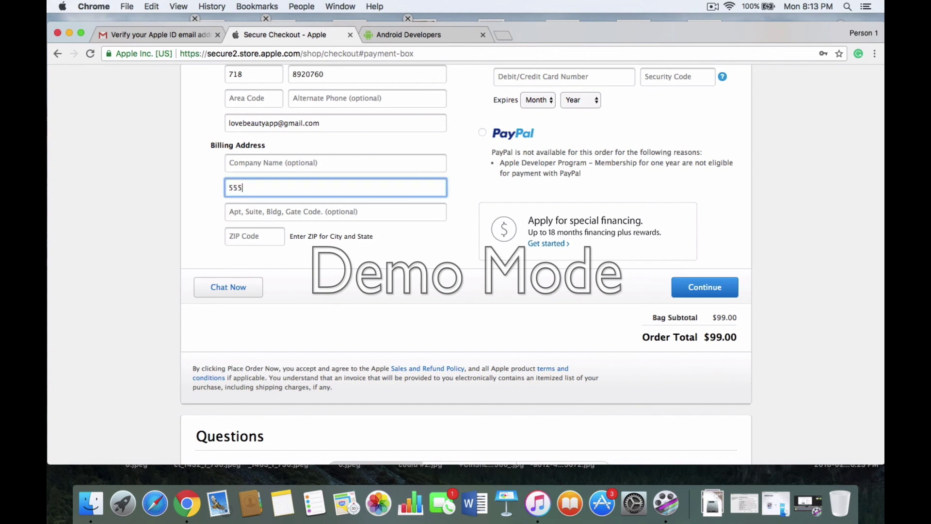
scroll(417, 194, "down", 1)
left_click(474, 170)
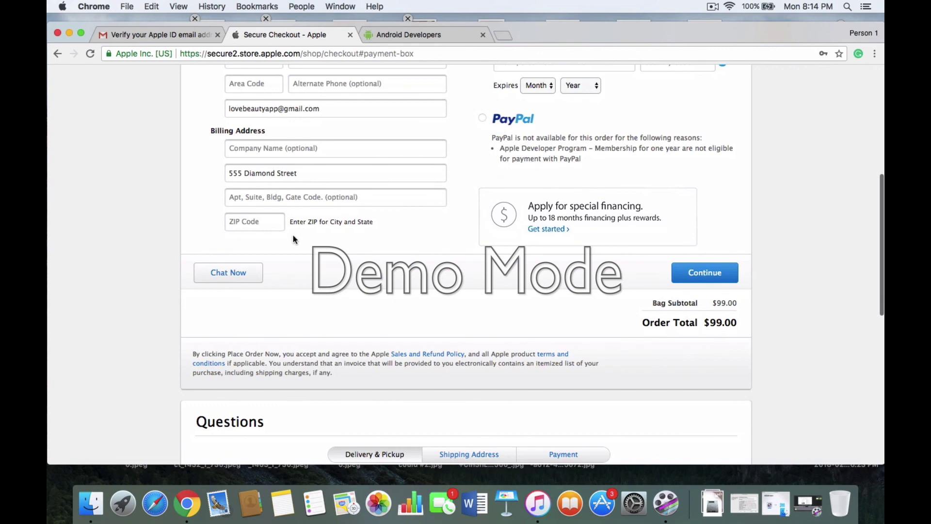
scroll(537, 167, "down", 2)
scroll(536, 172, "up", 5)
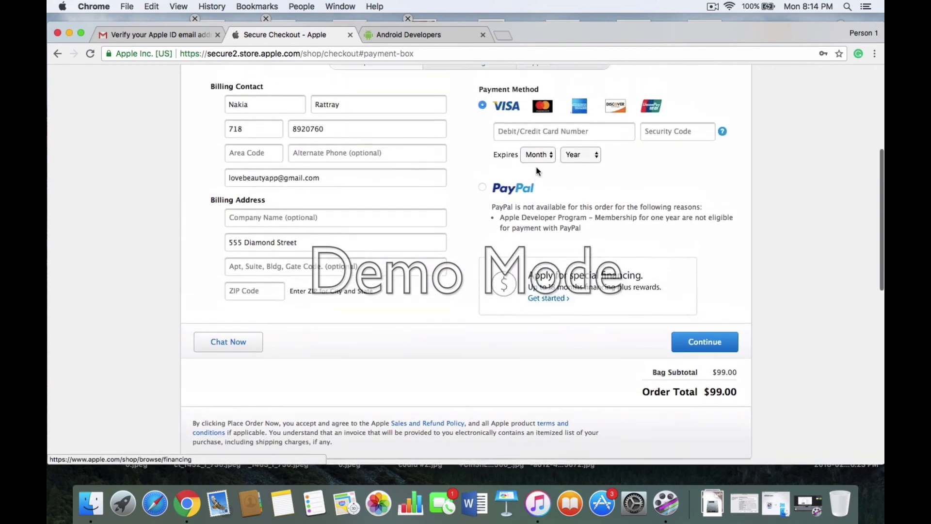